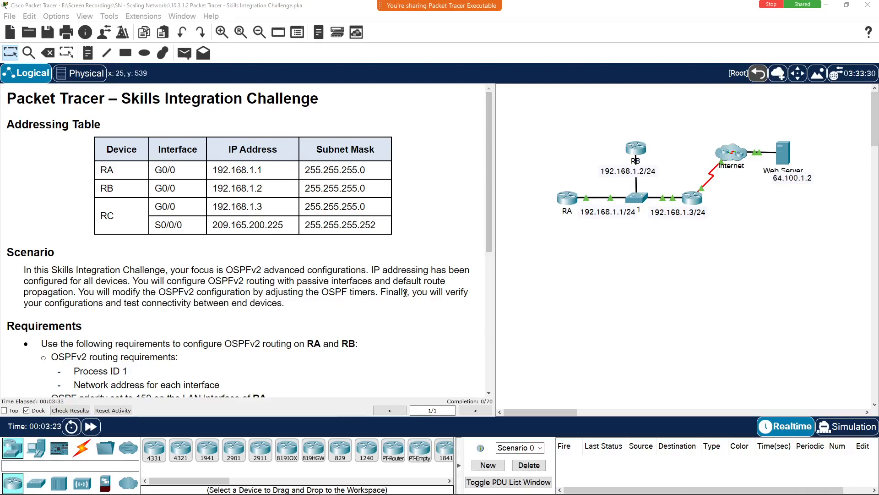
Read through the activity's addressing table, scenario and OSPFv2 requirements for RA, RB and RC
scroll(126, 281, down, 1)
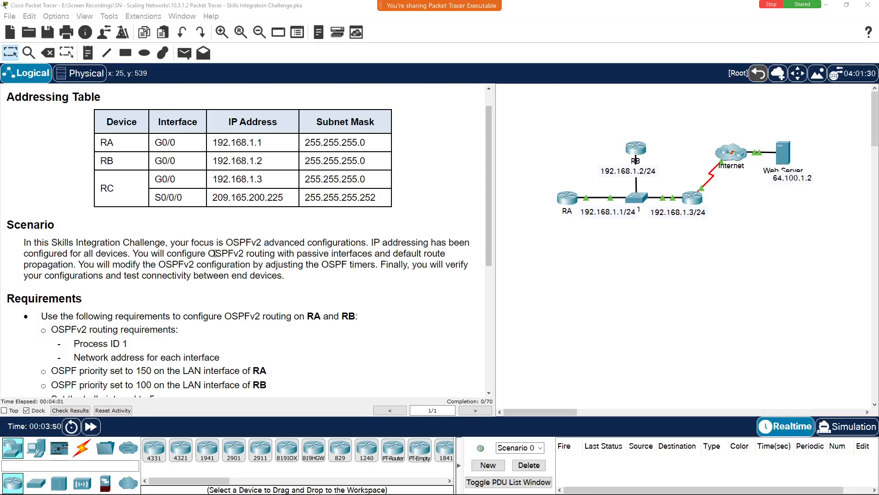
scroll(47, 272, down, 2)
scroll(270, 310, down, 1)
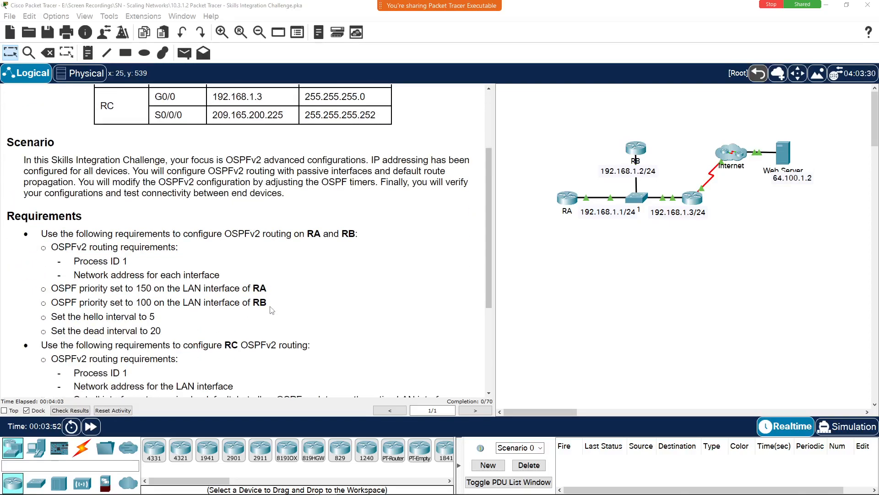
scroll(130, 226, down, 2)
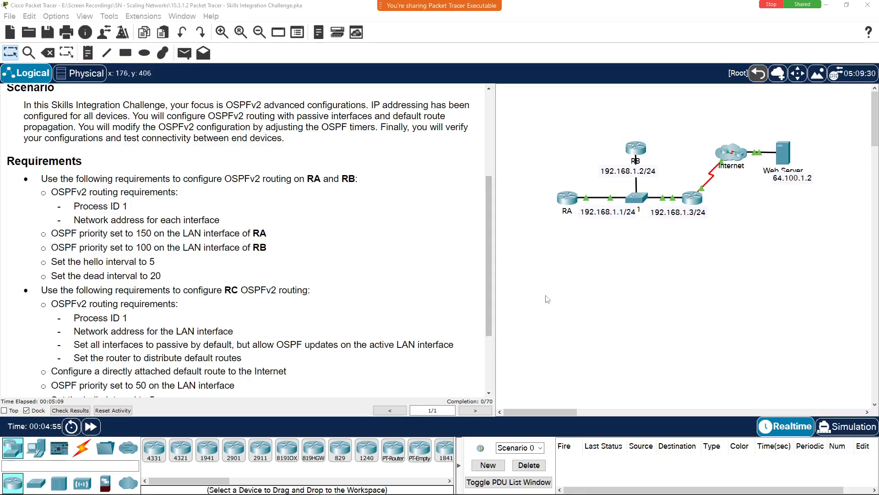
scroll(216, 293, down, 1)
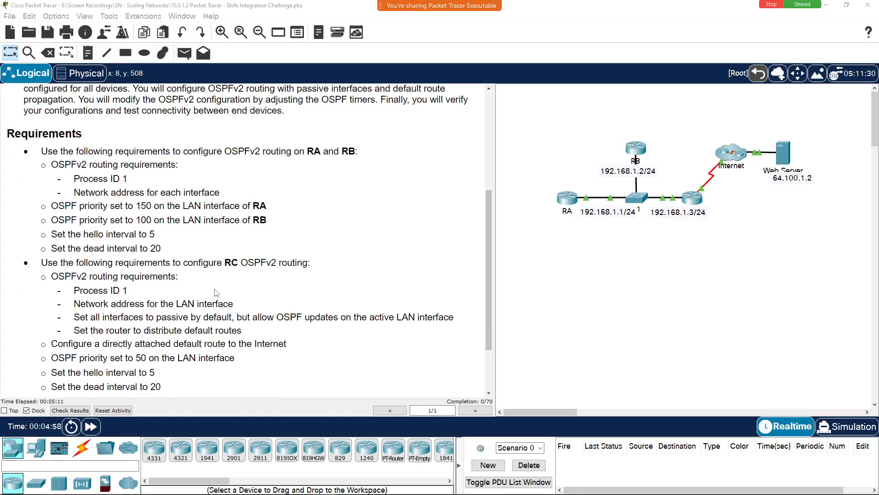
scroll(217, 292, down, 1)
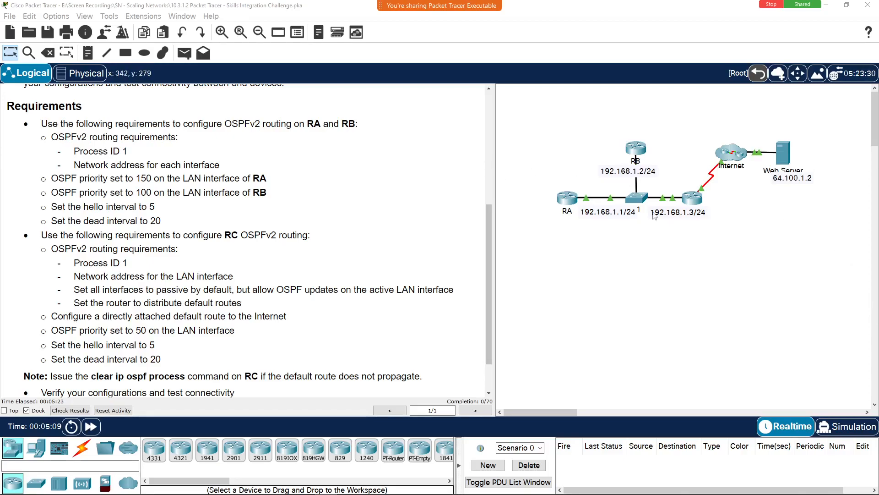
scroll(366, 279, down, 1)
scroll(367, 279, down, 1)
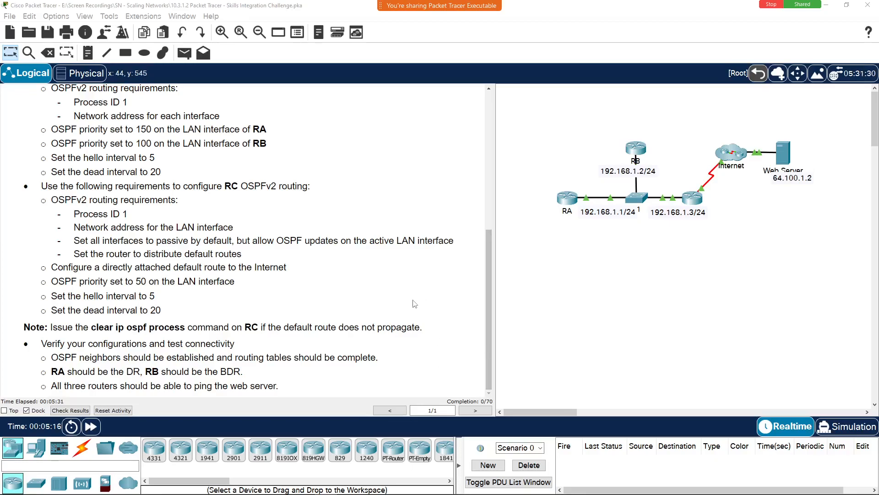
scroll(415, 304, up, 3)
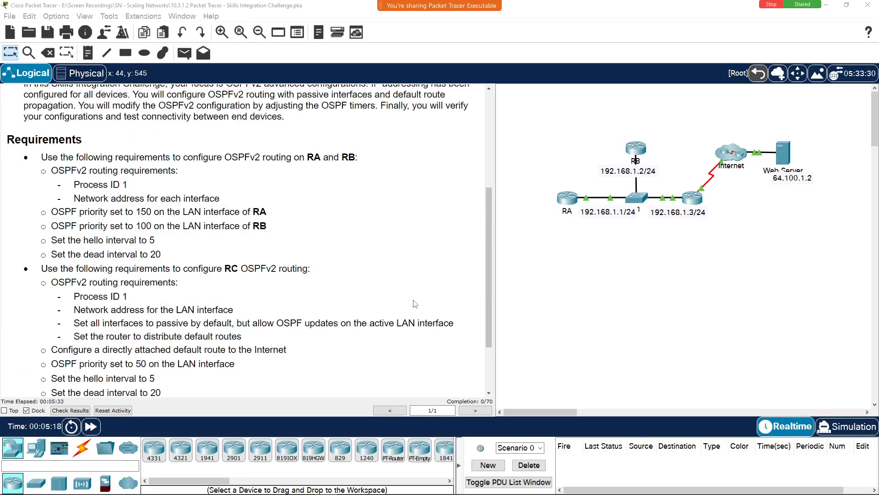
scroll(415, 303, up, 5)
scroll(414, 303, down, 3)
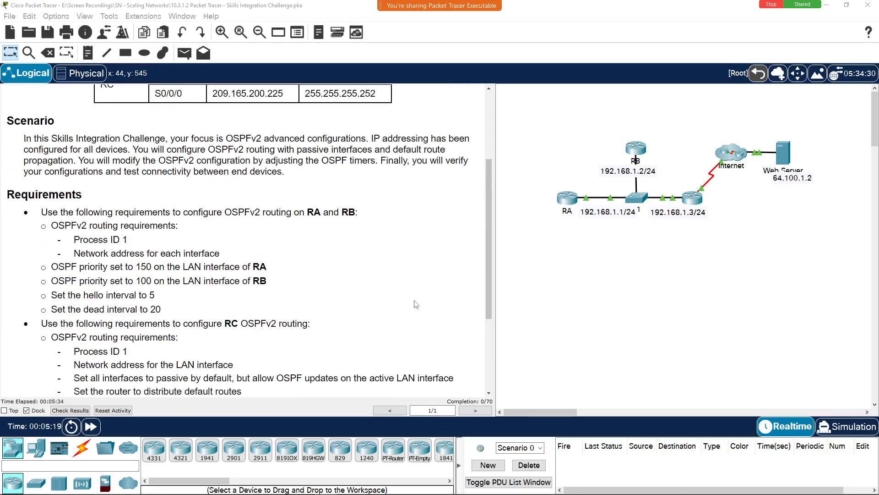
Open router RA's command line, enter privileged mode with en, and enter global configuration with conf t
click(568, 198)
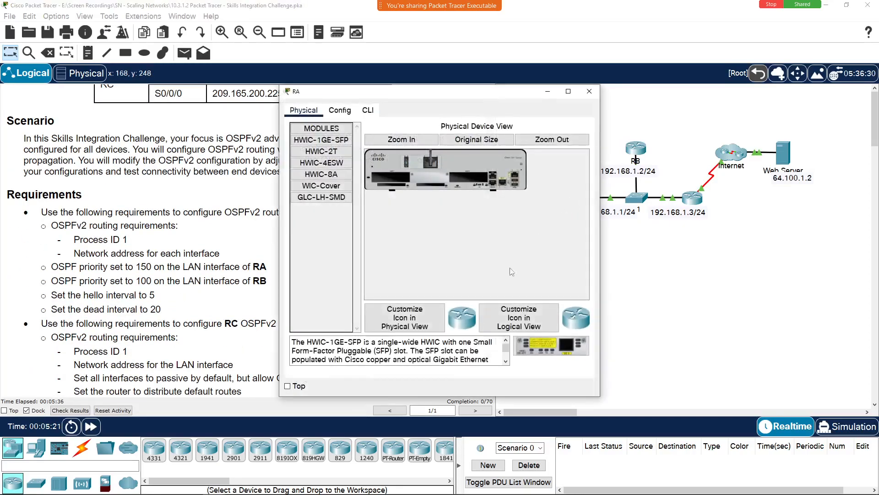
click(368, 111)
drag(470, 97, 592, 67)
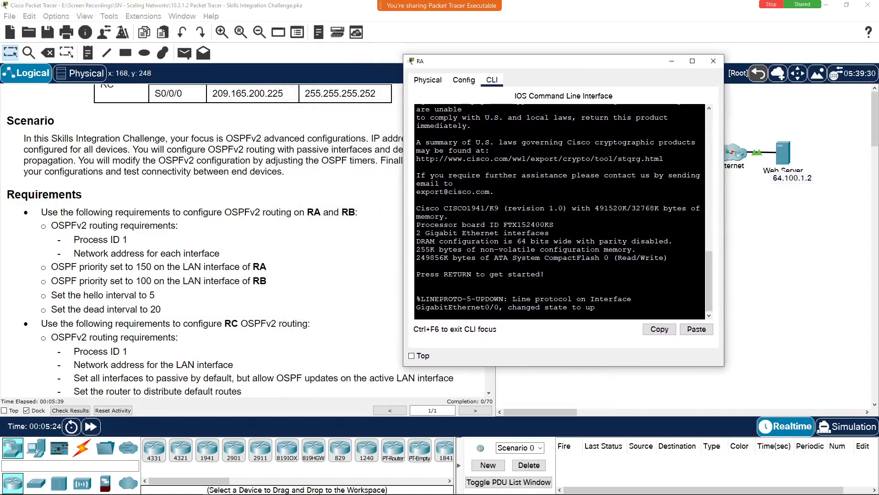
key(Return)
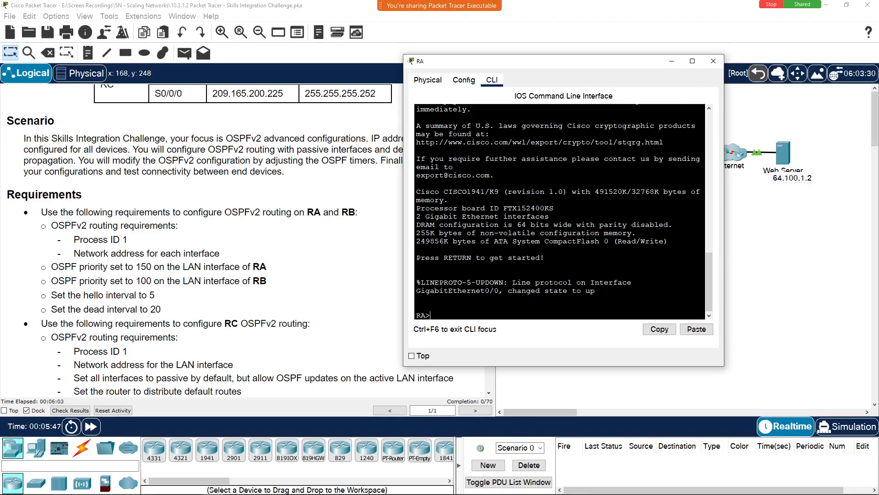
text(en)
key(Return)
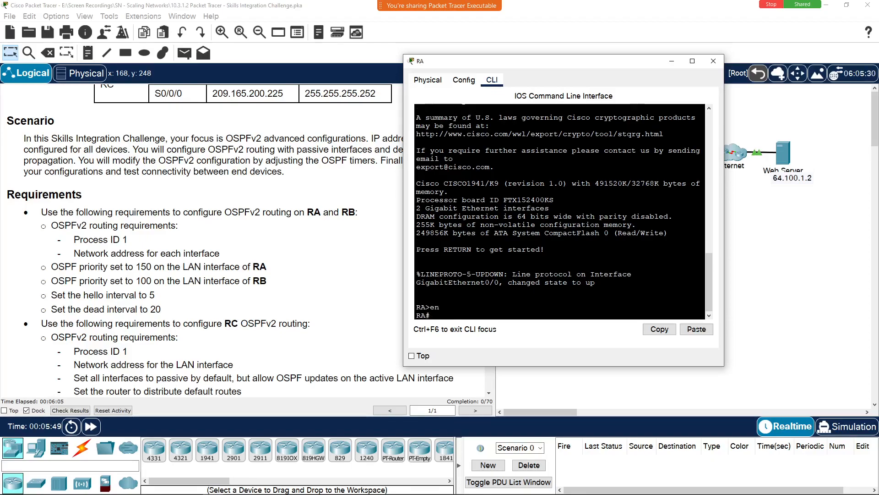
text(conf t)
key(Return)
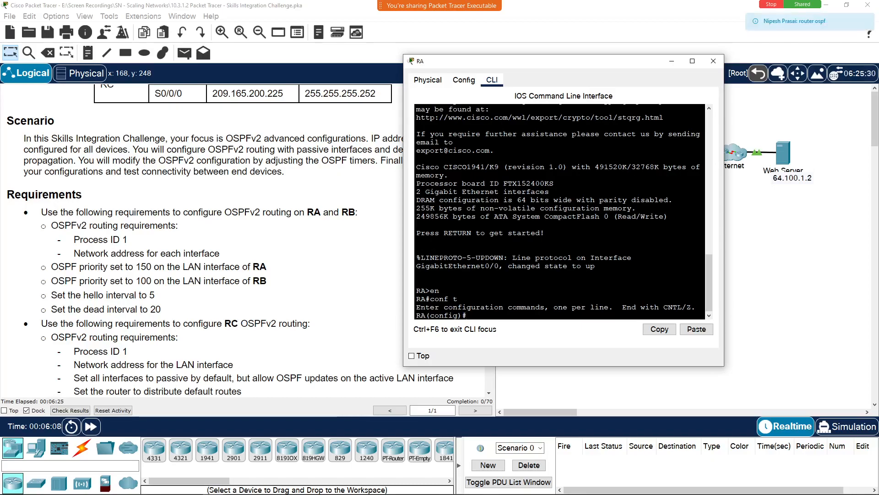
Start OSPF routing on RA with process ID 1
text(router o)
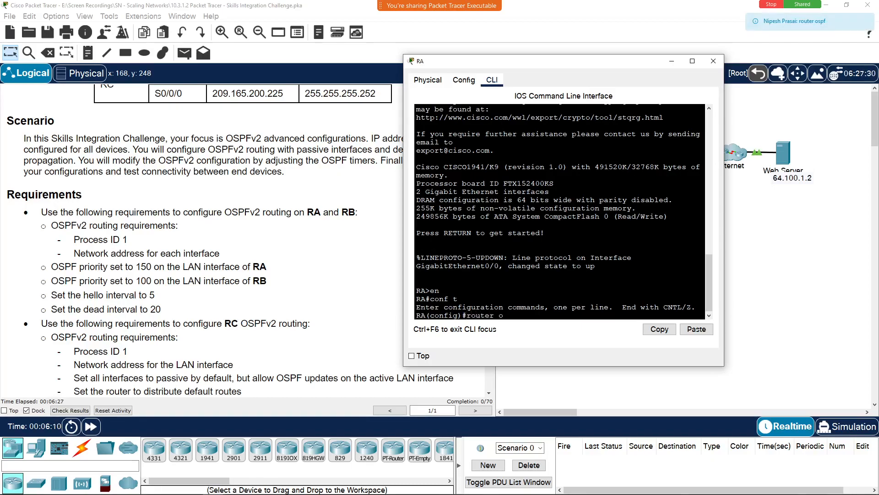
text(spf 1)
key(Return)
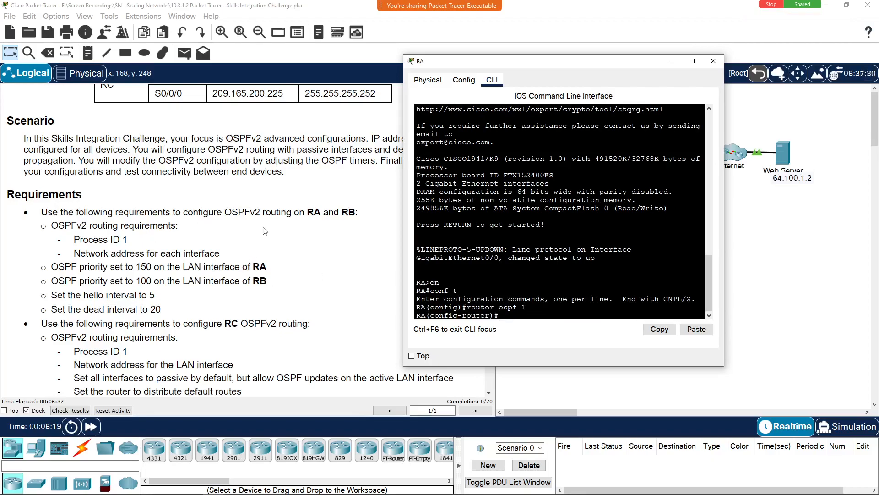
Check the addressing table and try to advertise network 192.168.1.0 with wildcard mask 0.0.0.255 in RA's OSPF process
scroll(266, 229, up, 6)
scroll(277, 223, down, 5)
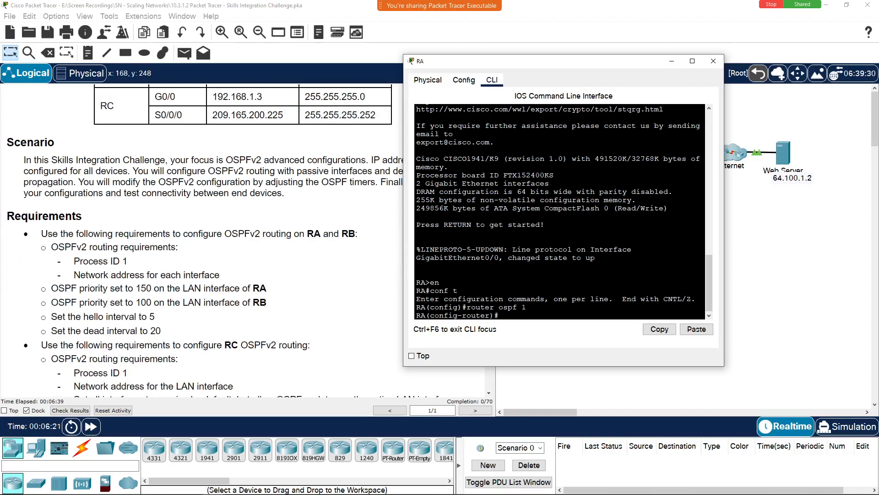
scroll(237, 271, down, 1)
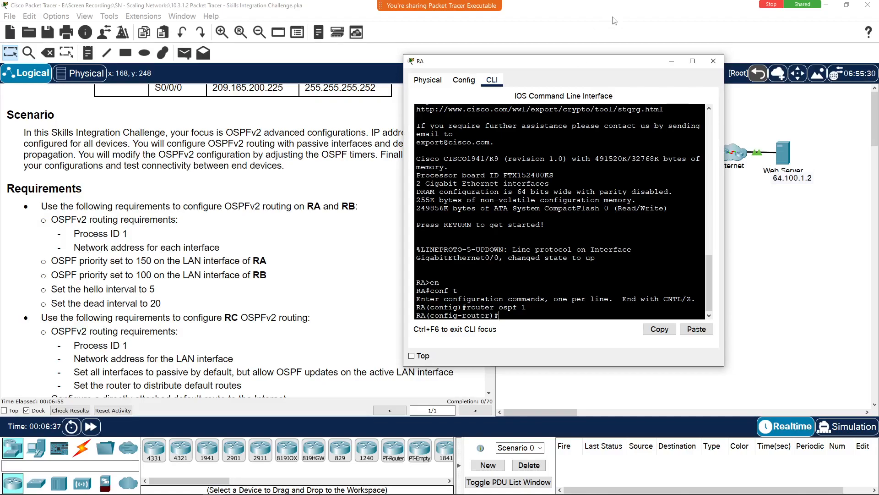
scroll(165, 189, up, 3)
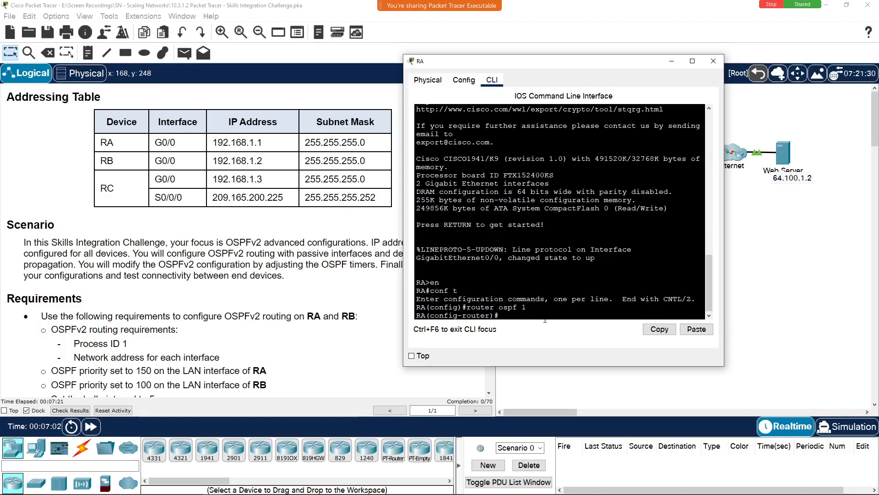
text(network)
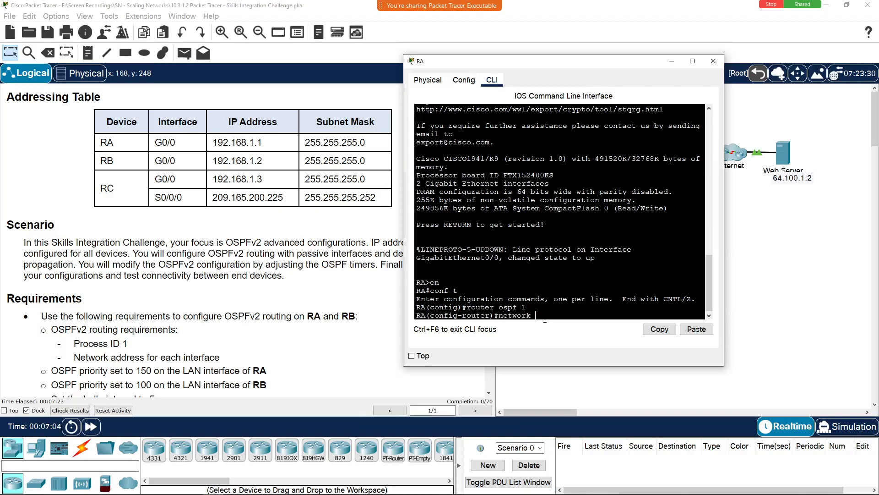
text( 192.168.1)
key(BackSpace)
text(0 0.0.0.255)
key(Return)
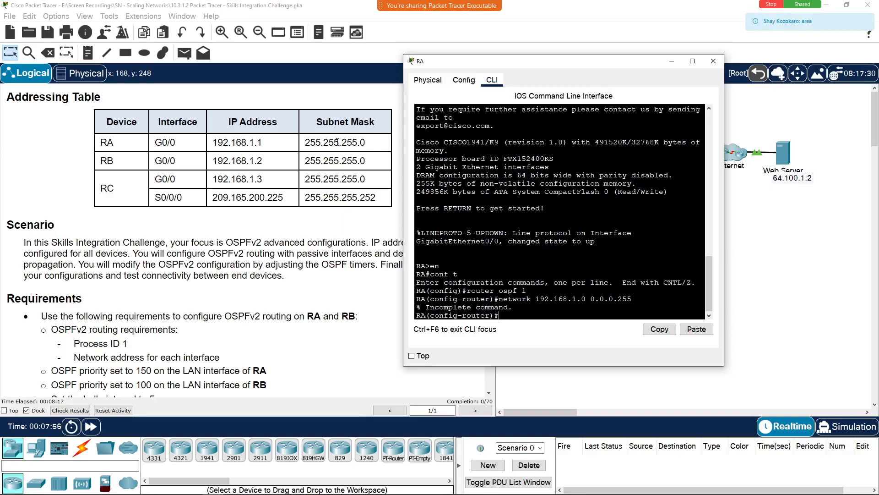
Reissue the network 192.168.1.0 0.0.0.255 statement with area 0 appended
key(Up)
text(ar4)
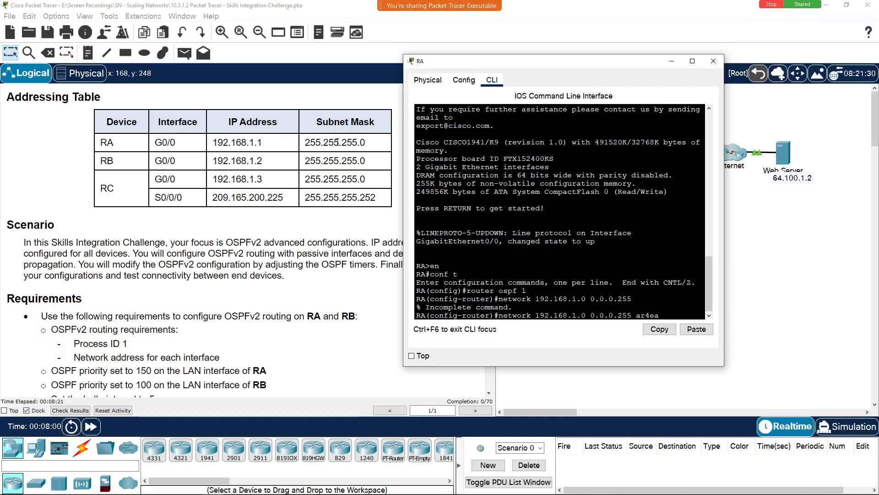
text(a 0)
key(Return)
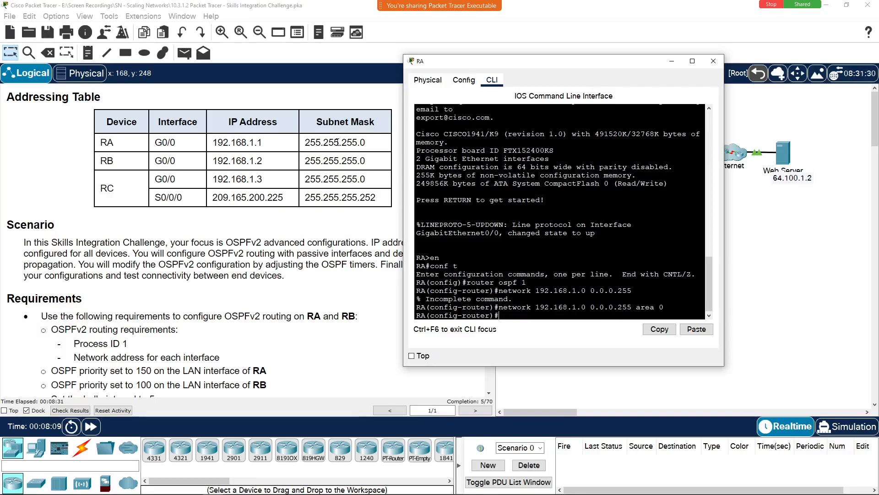
List the commands available in RA's OSPF router configuration mode and review them against the priority requirement
scroll(103, 239, down, 1)
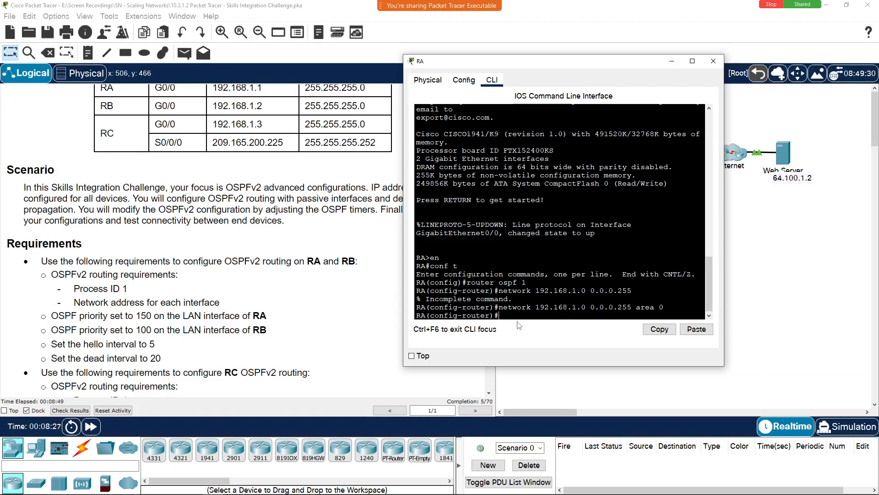
text(?)
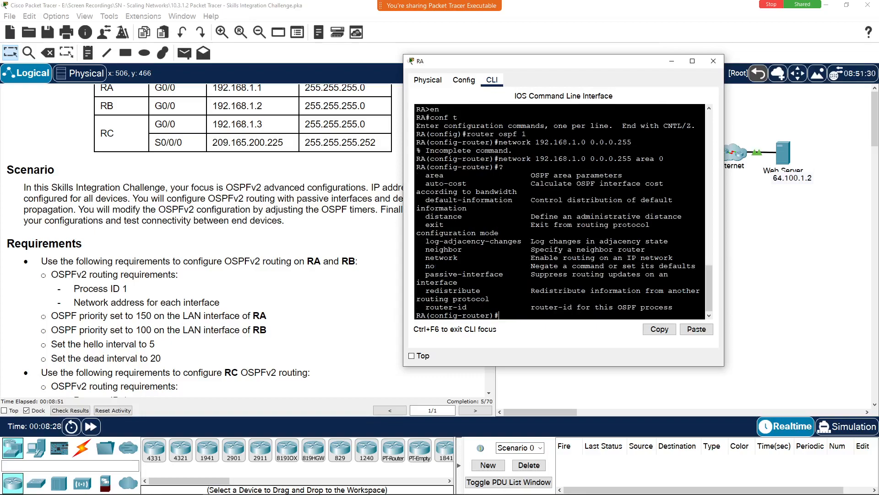
drag(527, 134, 463, 134)
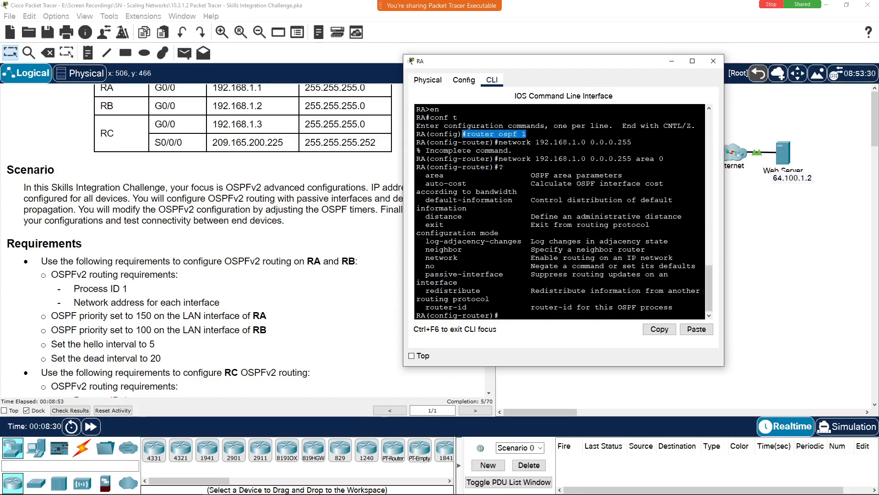
drag(549, 307, 427, 179)
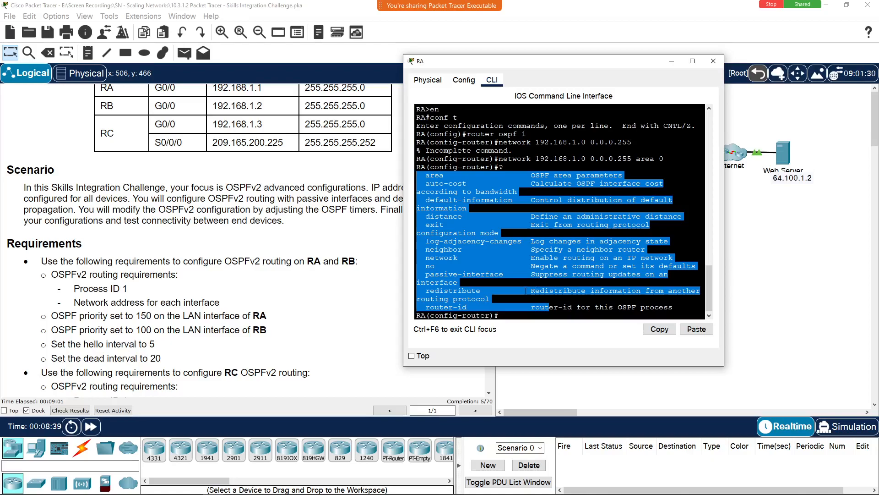
click(504, 313)
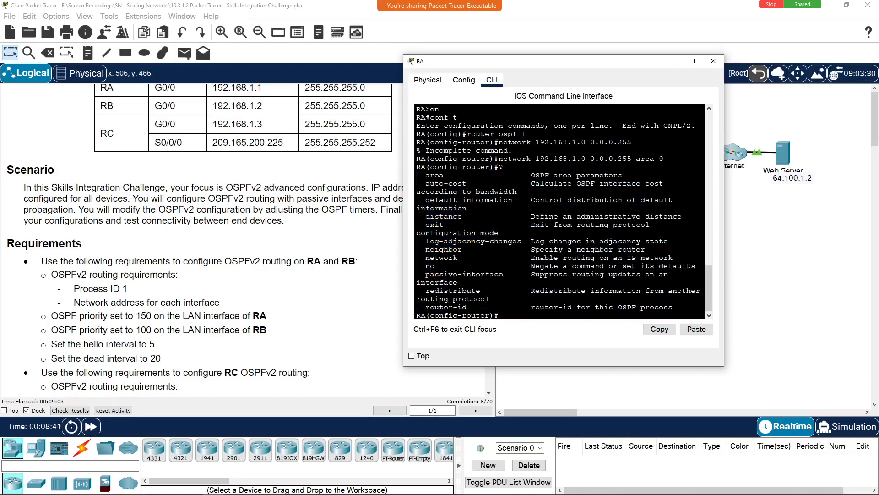
scroll(198, 266, up, 1)
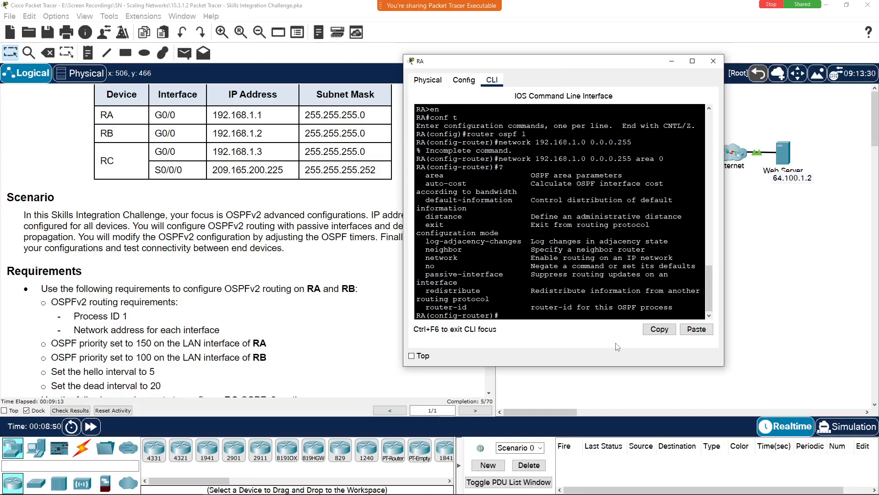
text(int g)
key(BackSpace)
key(BackSpace)
key(BackSpace)
key(BackSpace)
key(BackSpace)
Exit router configuration and set the OSPF priority of RA's interface g0/0 to 150, checking the allowed priority range first
text(exit)
key(Return)
text(int g0/0)
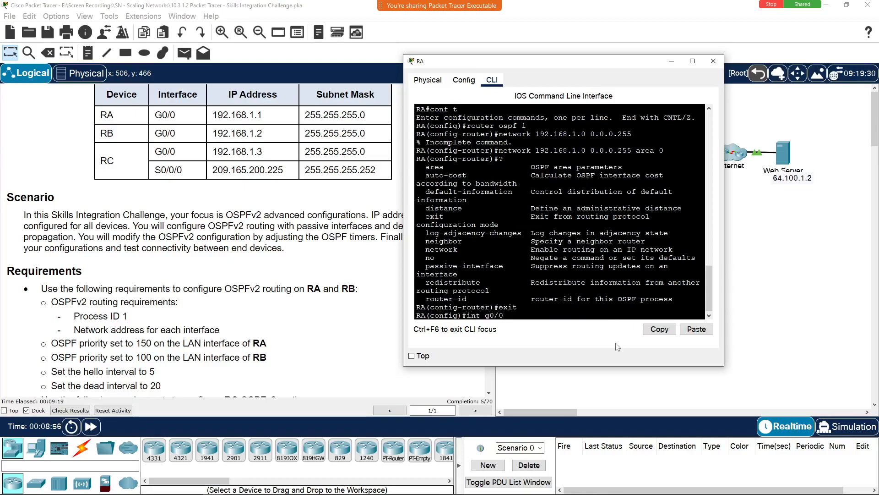
key(Return)
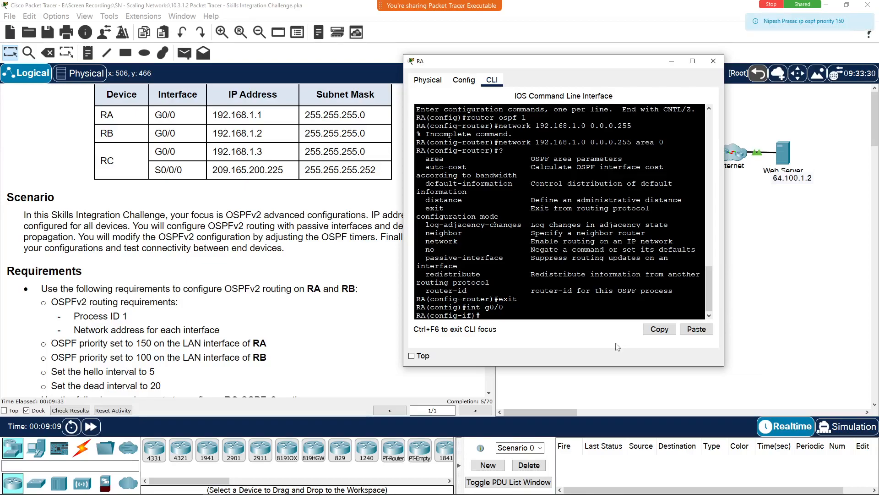
text(ip ospf priority)
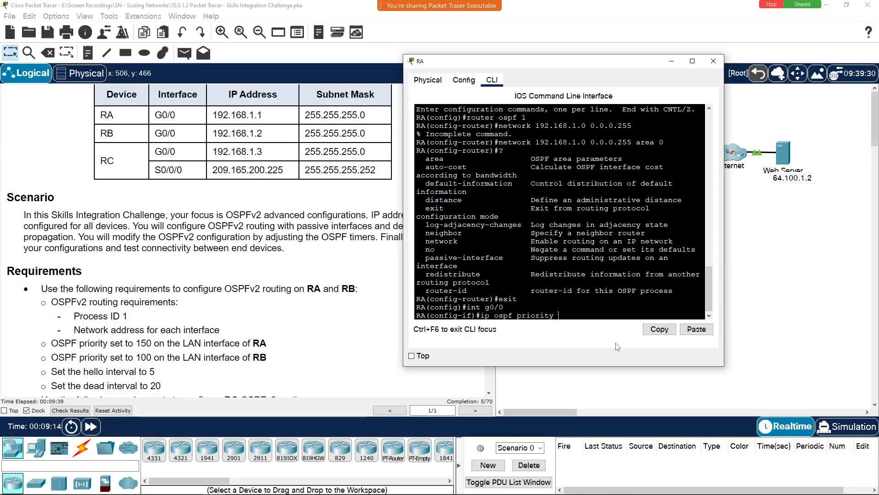
text( ?)
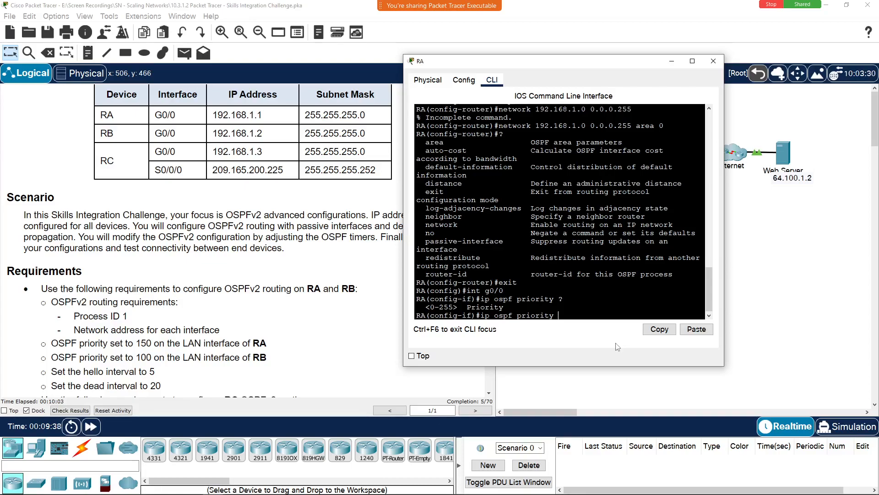
text(150)
key(Return)
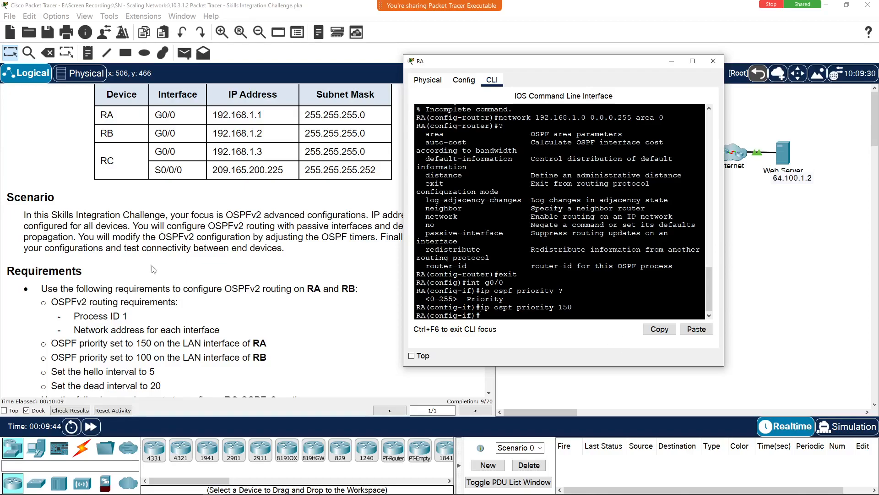
List the available ip ospf interface options on RA's g0/0 and set the hello interval to 5
scroll(150, 262, down, 1)
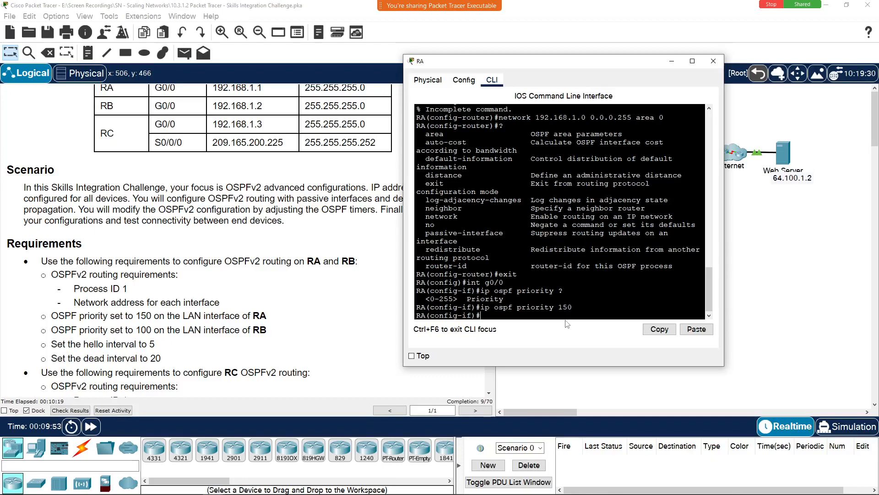
text(ip ospf ?)
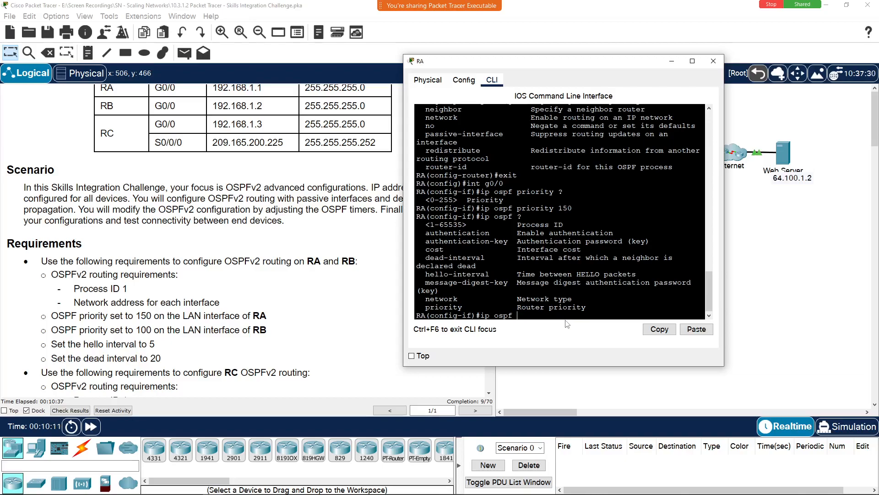
text(hello-interval 5)
key(Return)
Set the OSPF dead interval to 20 on RA's interface g0/0, checking the value against the requirements
text(ip ospf dead)
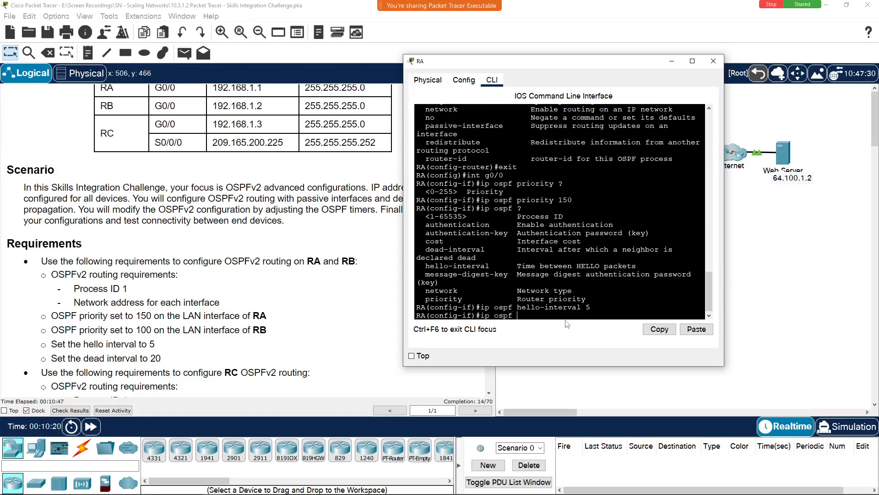
text(-intervae)
key(BackSpace)
text(l)
text(20)
scroll(158, 343, down, 4)
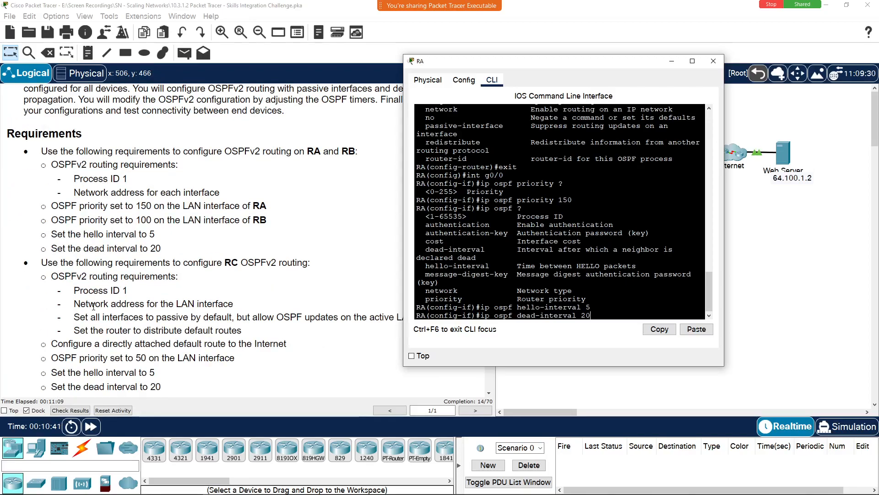
scroll(97, 304, down, 1)
scroll(97, 303, up, 2)
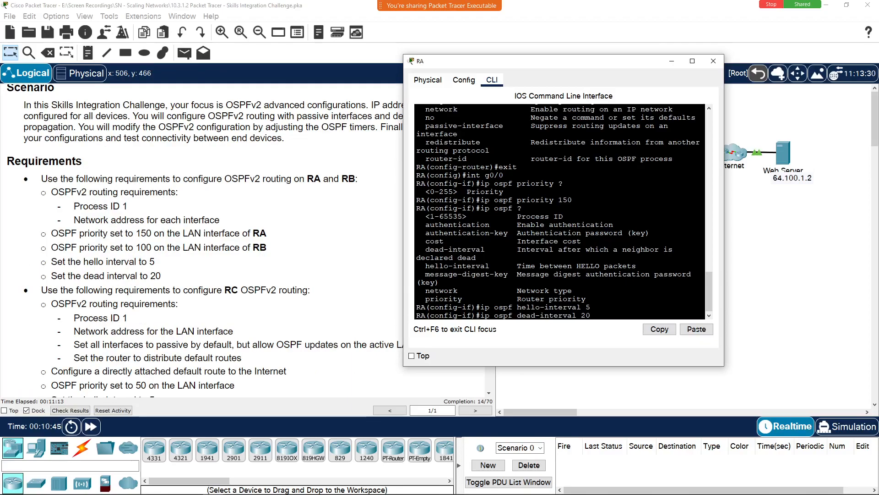
key(Return)
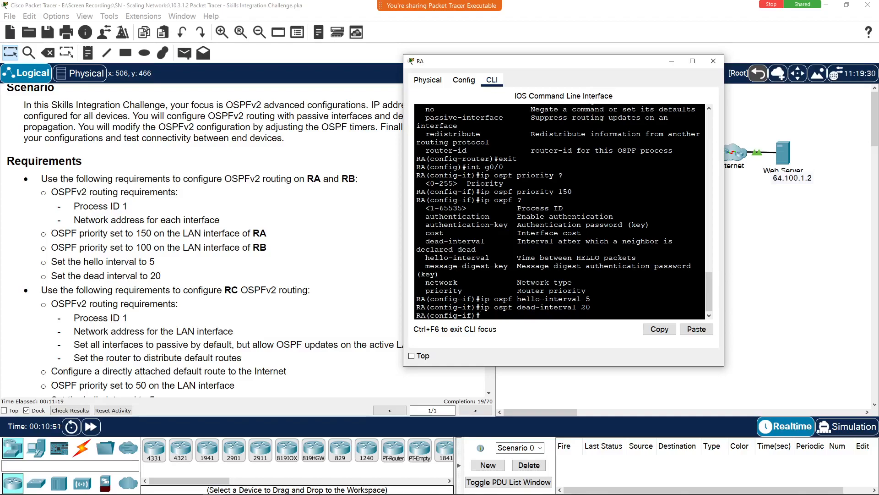
Exit interface configuration on RA, save the running configuration with do wr and close the router's window
text(exit)
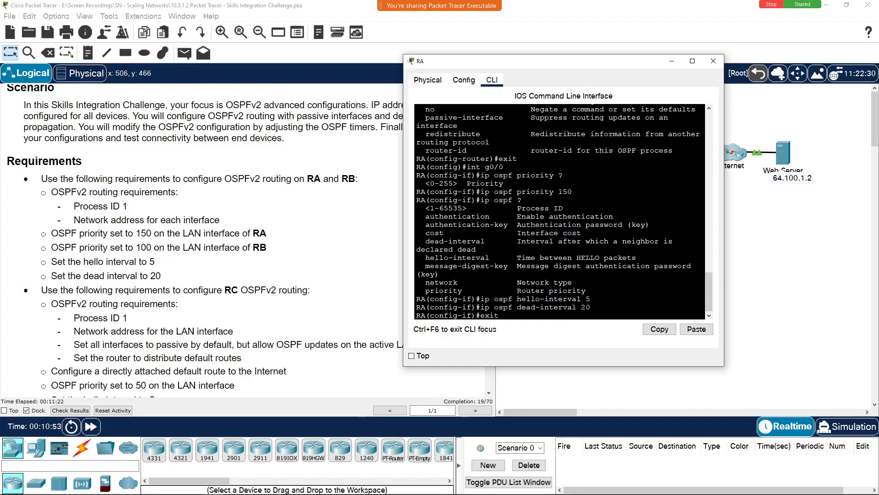
key(Return)
text(do wr)
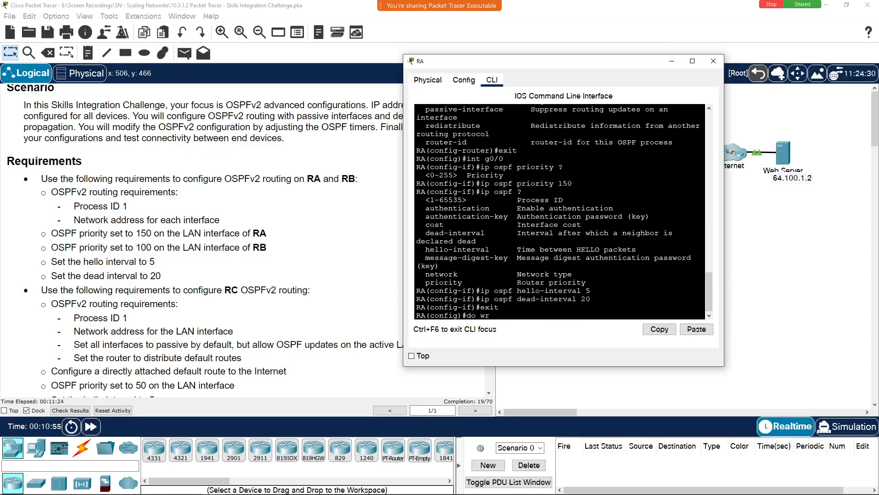
key(Return)
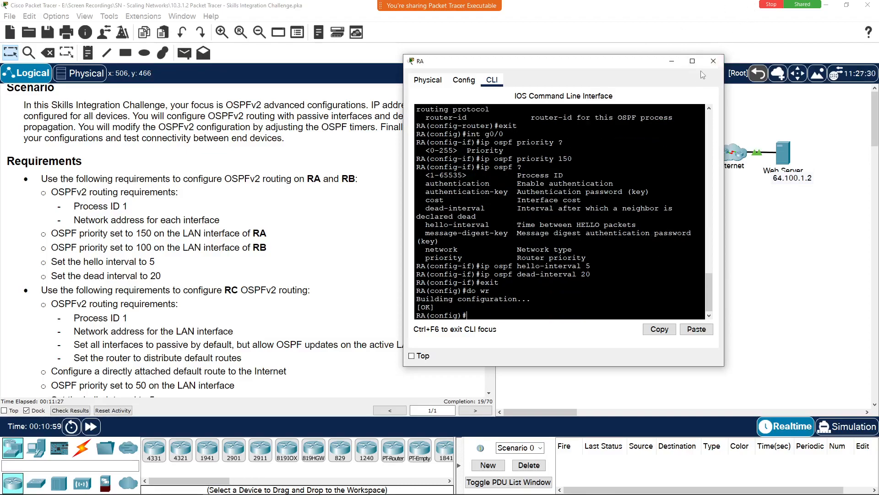
click(713, 61)
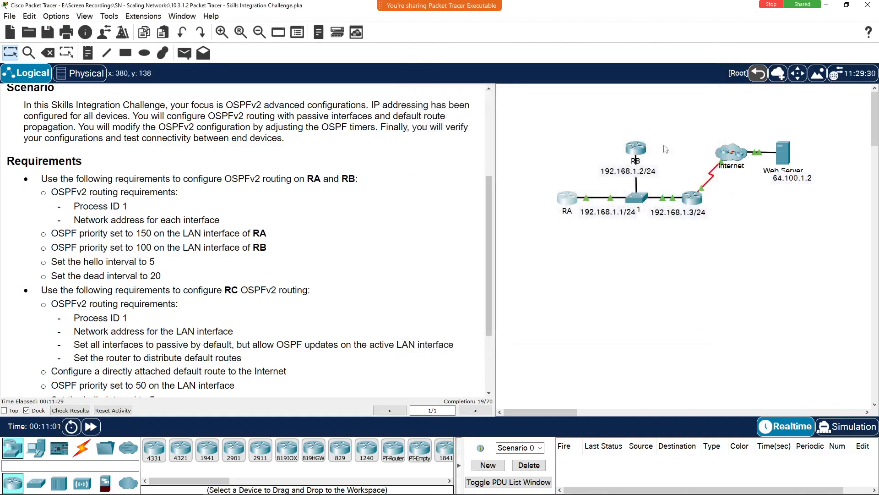
Open router RB's command line and move its window clear of the requirements text
click(641, 142)
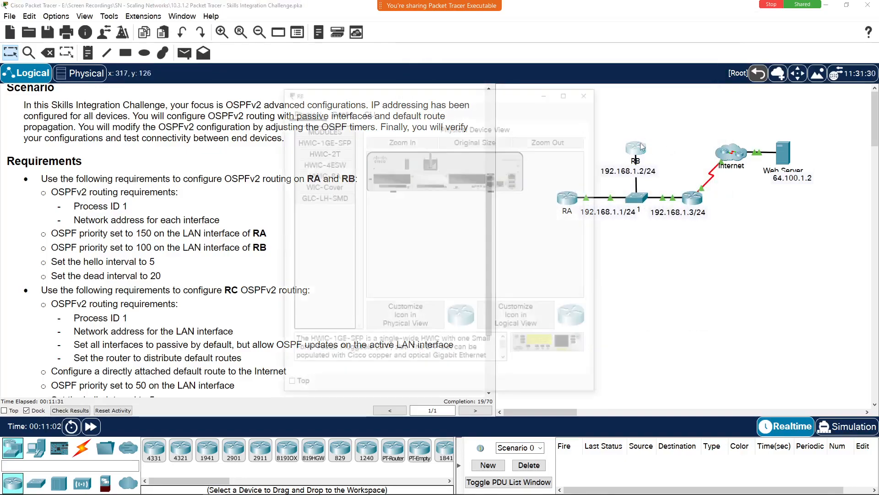
drag(440, 91, 613, 78)
click(541, 96)
drag(612, 316, 603, 324)
key(Return)
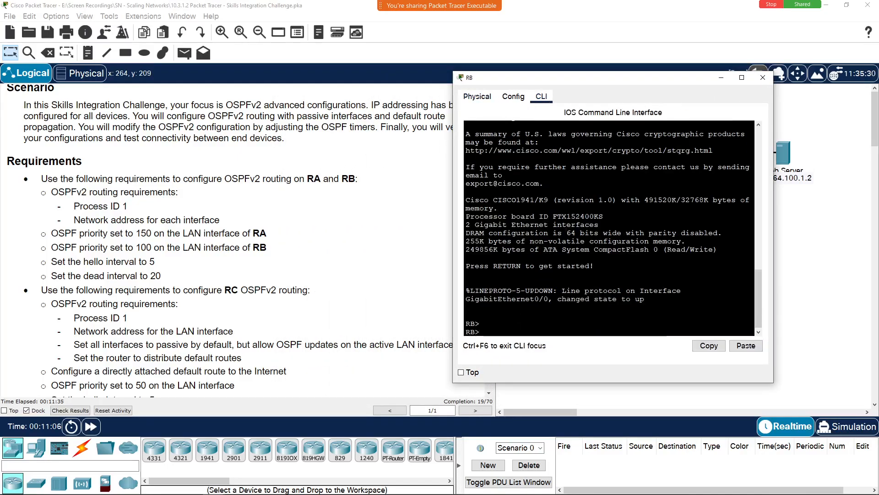
Enter global configuration mode on RB and start OSPF process 1
key(Return)
text(en)
key(Return)
text(conf t)
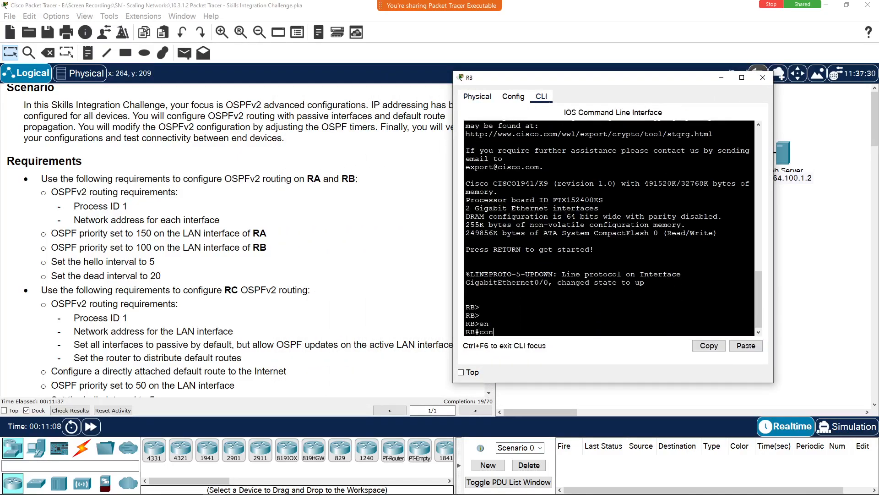
key(Return)
text(router ospf 1)
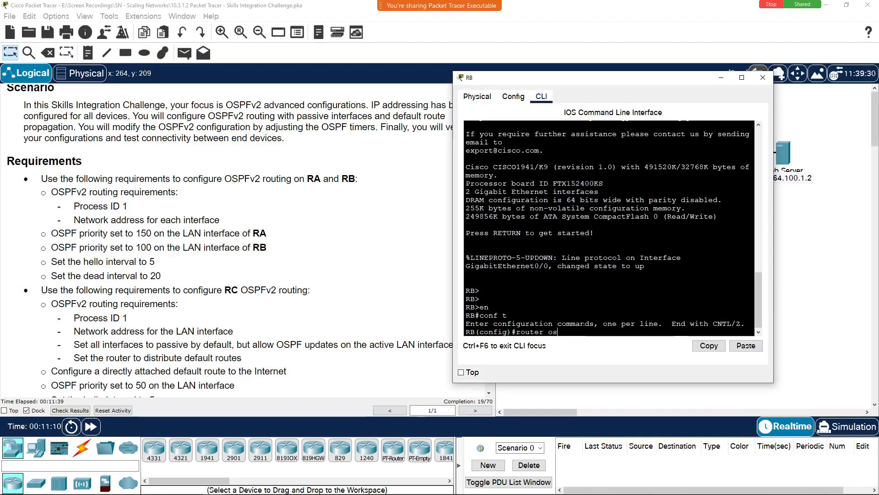
key(Return)
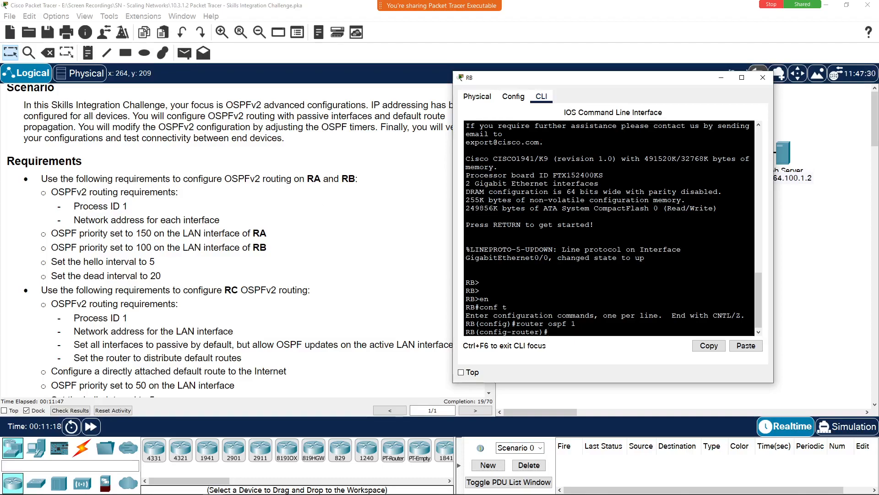
Advertise network 192.168.1.2 with wildcard mask 0.0.0.255 in RB's OSPF process, reissuing the statement with area 0 appended
scroll(307, 204, up, 4)
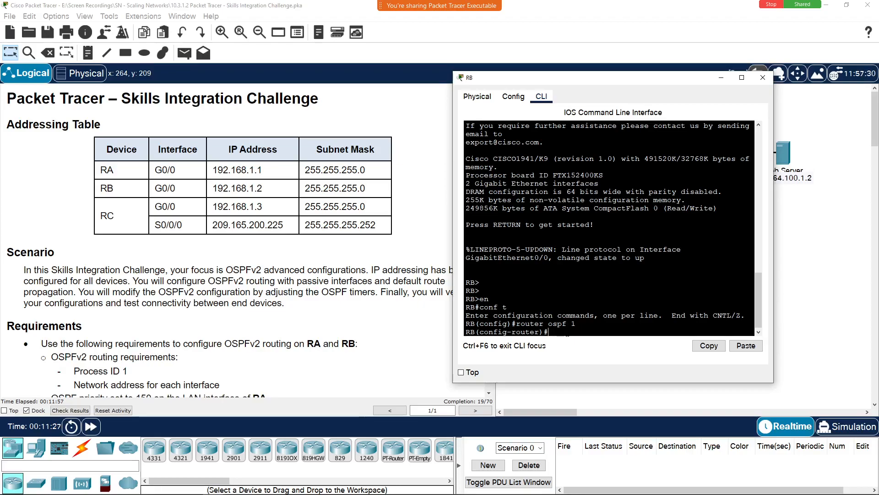
text(network)
text(192.168.1)
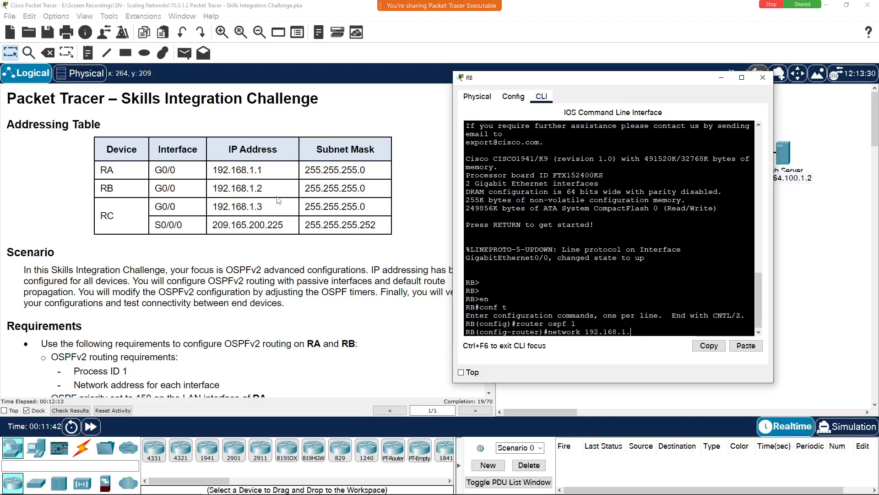
text(.2)
text( 2)
text(0.0.0.255)
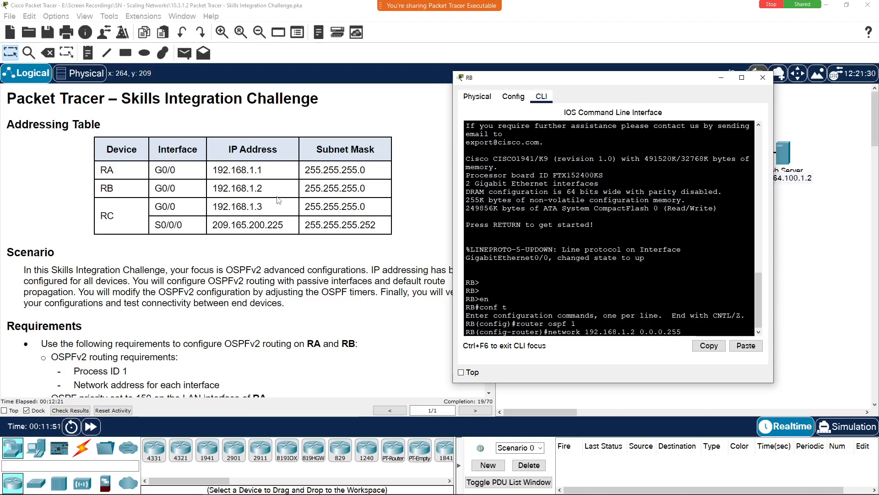
key(Return)
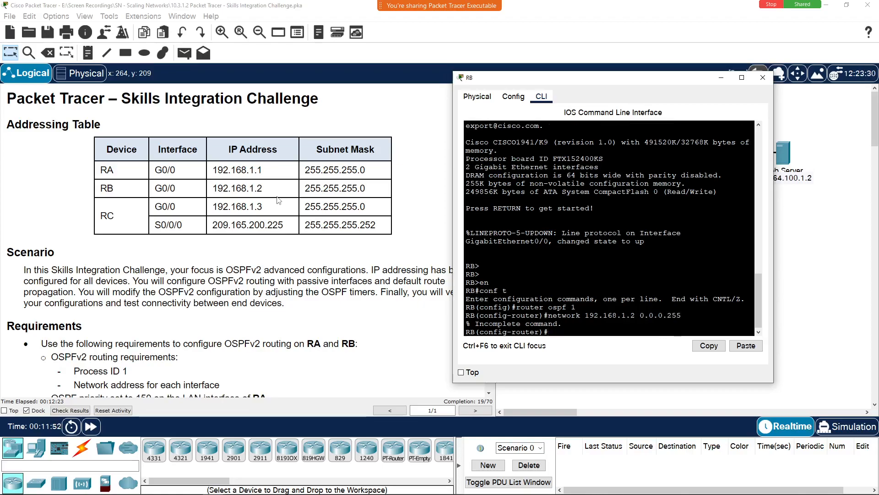
key(Up)
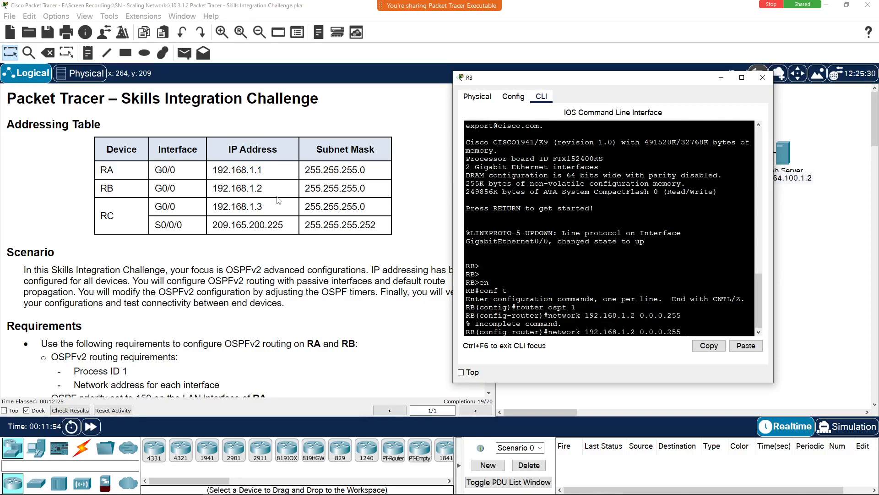
text(area)
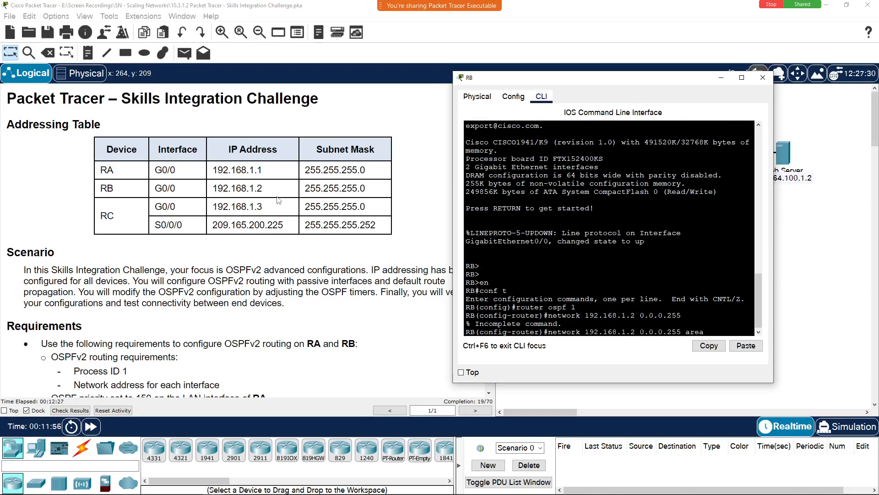
text( 0)
key(Return)
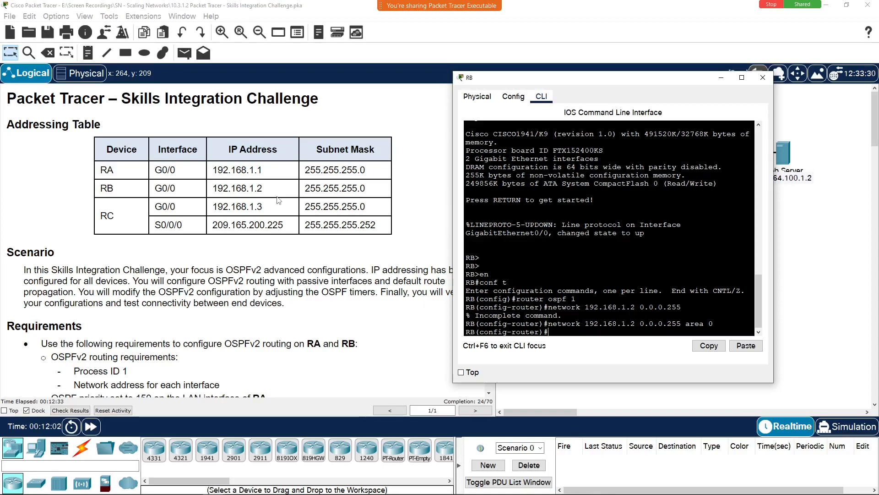
Check RB's priority requirement, exit router configuration and set the OSPF priority of interface g0/0 to 100
scroll(316, 223, down, 2)
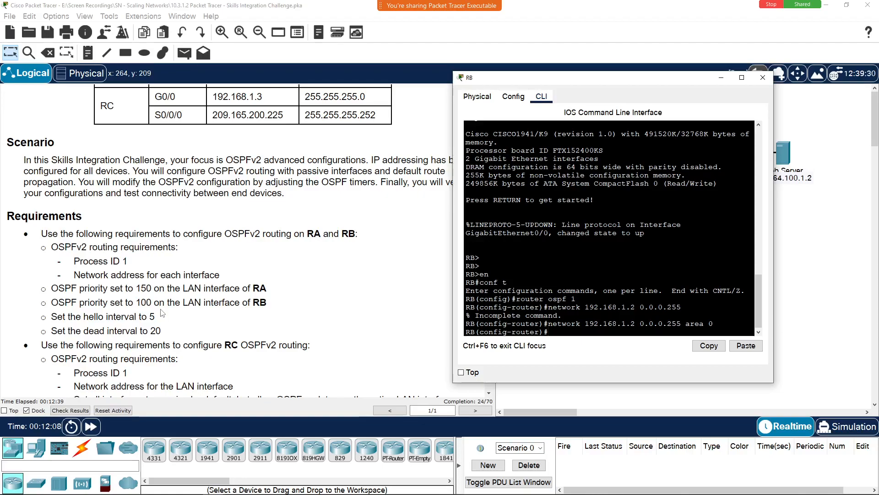
text(exit)
key(Return)
text(int g0/0)
key(Return)
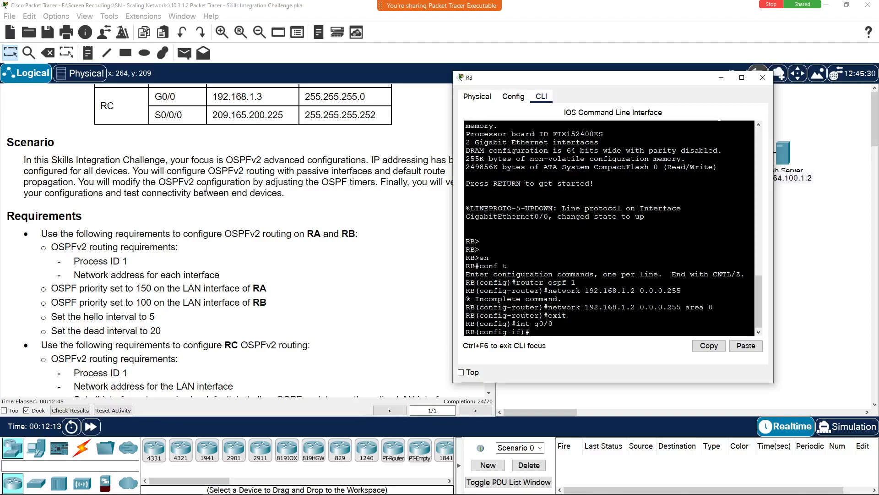
text(ip ospf priority )
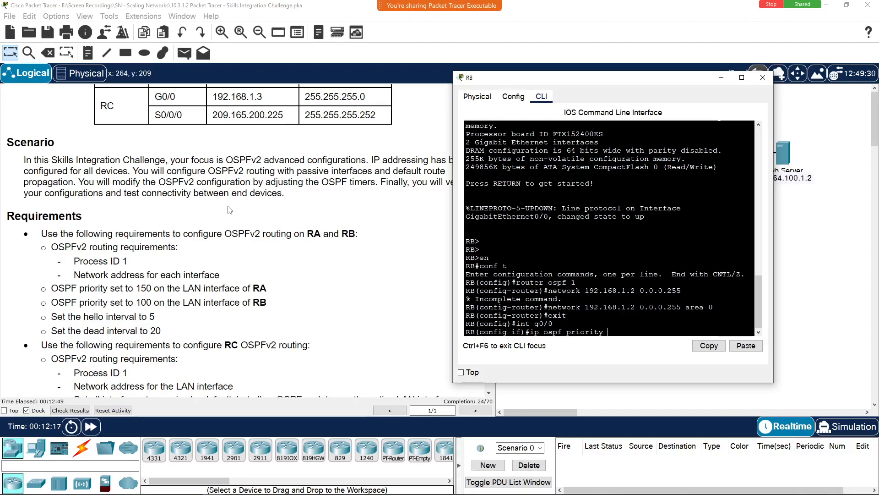
text(100)
key(Return)
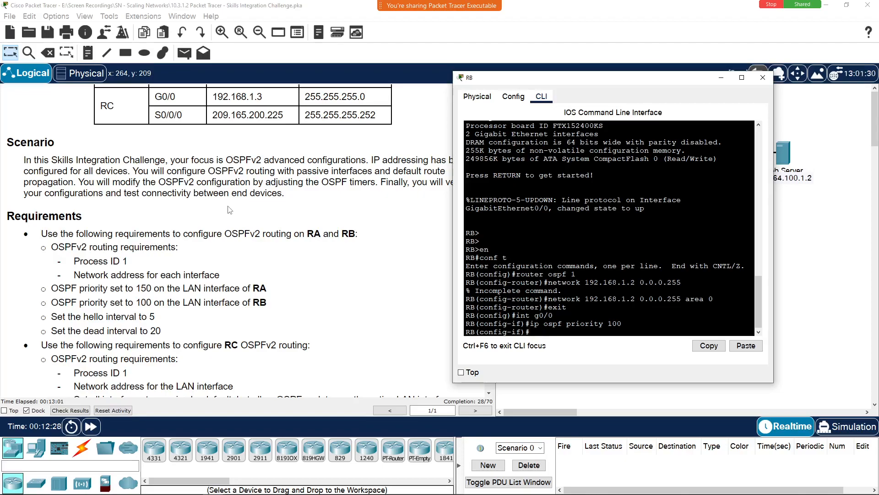
Set the OSPF hello interval to 5 and the dead interval to 20 on RB's interface g0/0
text(ip os)
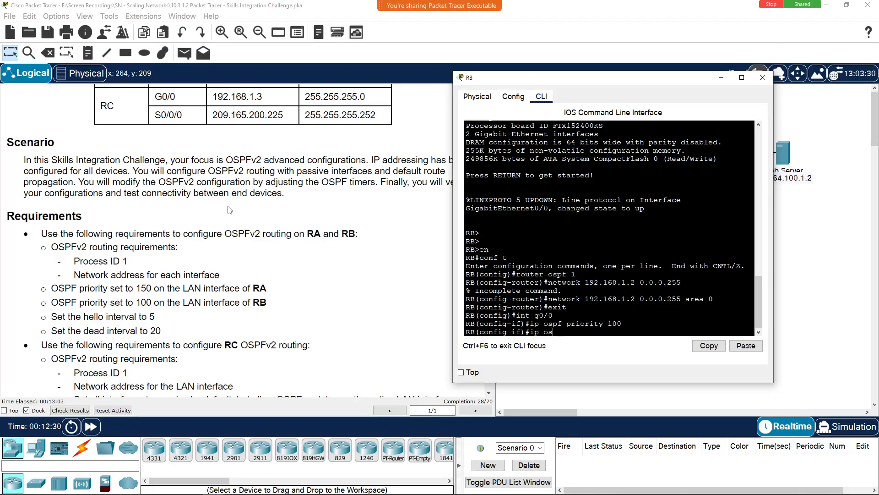
text(pf hello-inter)
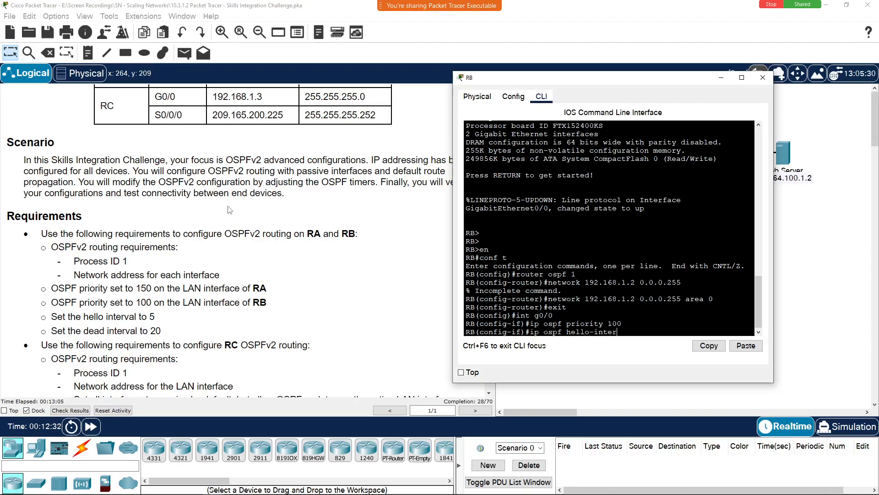
text(val 5)
key(Return)
text(ip ospf dead)
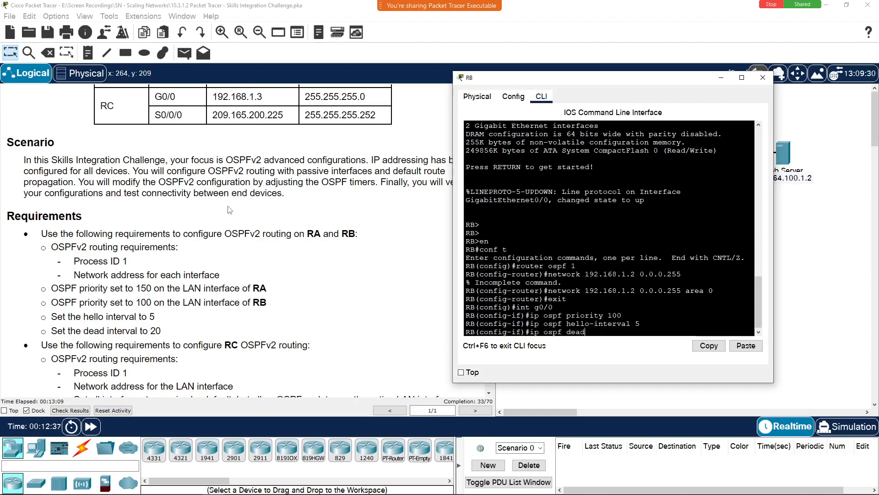
text(-interval 20)
key(Return)
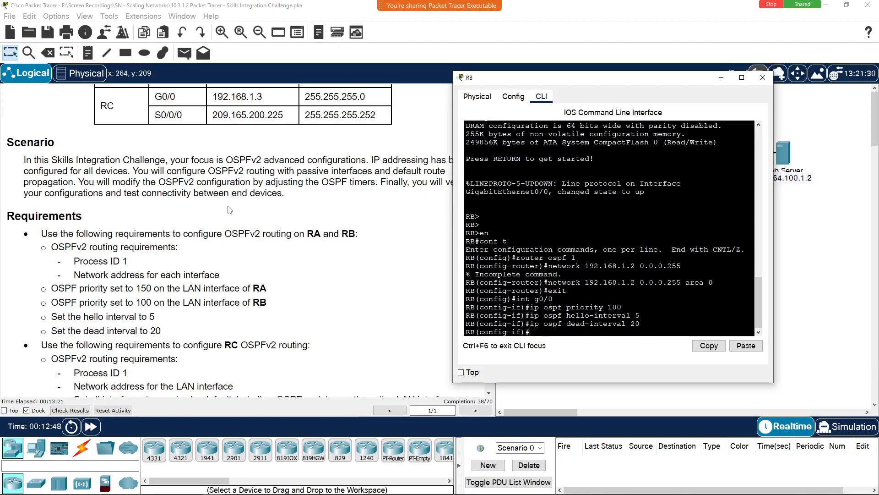
Exit interface configuration and examine the OSPF network statement in RB's running configuration against the one entered and the addressing table
scroll(275, 135, up, 3)
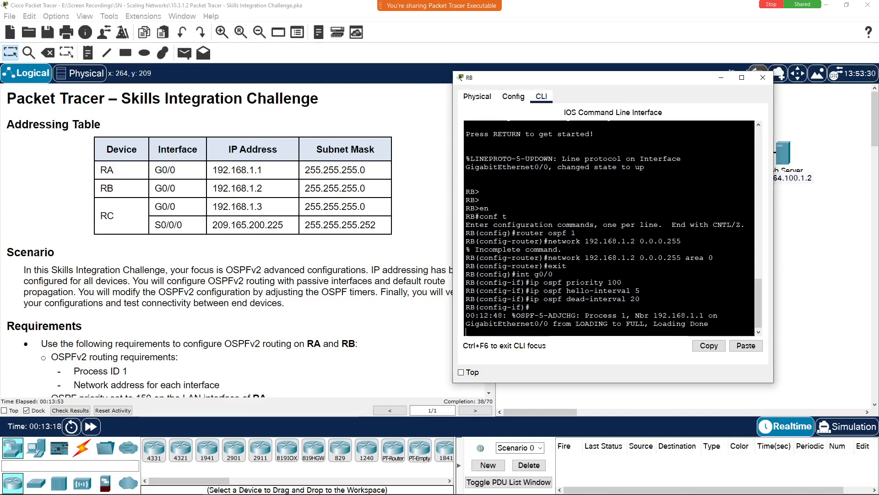
double_click(673, 258)
drag(548, 257, 714, 258)
key(Return)
text(exit)
key(Return)
text(do show run)
key(Return)
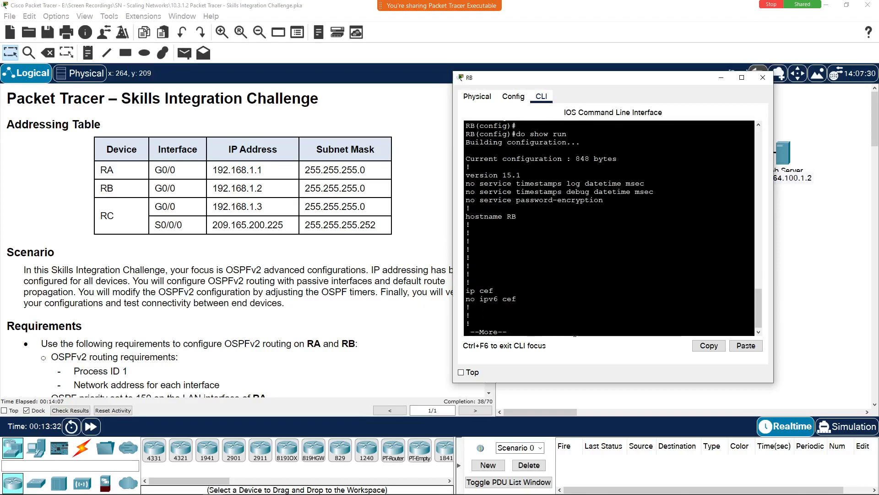
key(space)
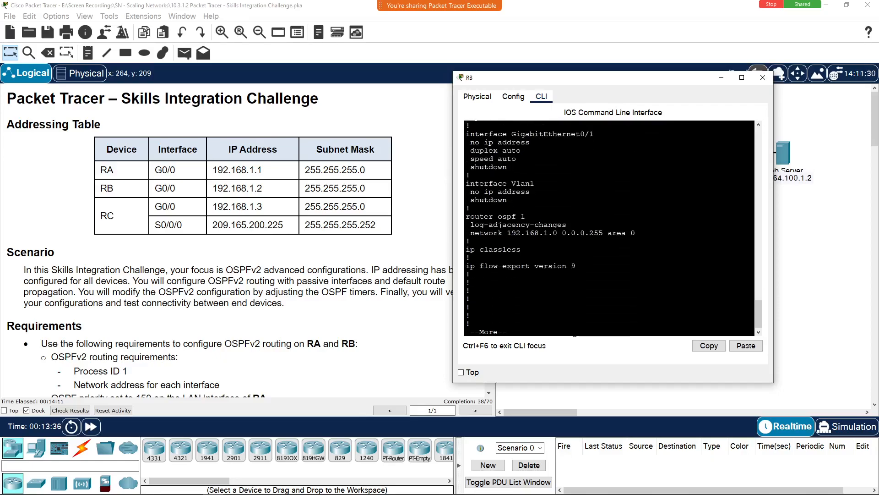
drag(635, 233, 471, 232)
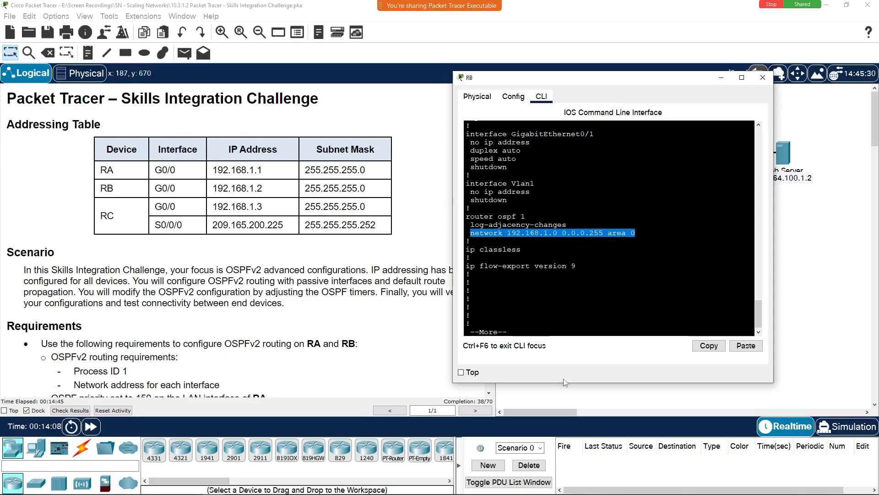
scroll(347, 348, down, 1)
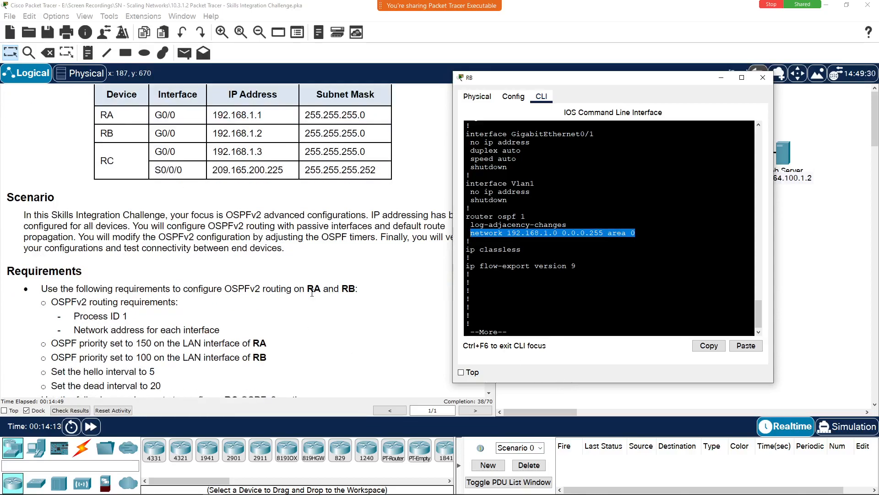
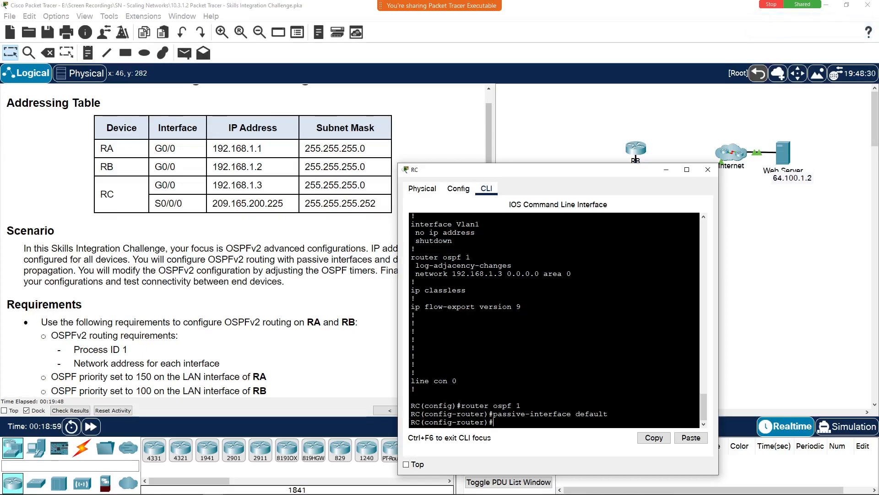
Allow OSPF updates on RC's LAN interface g0/0 by exempting it from the passive-interface default
text(no passive-interface g)
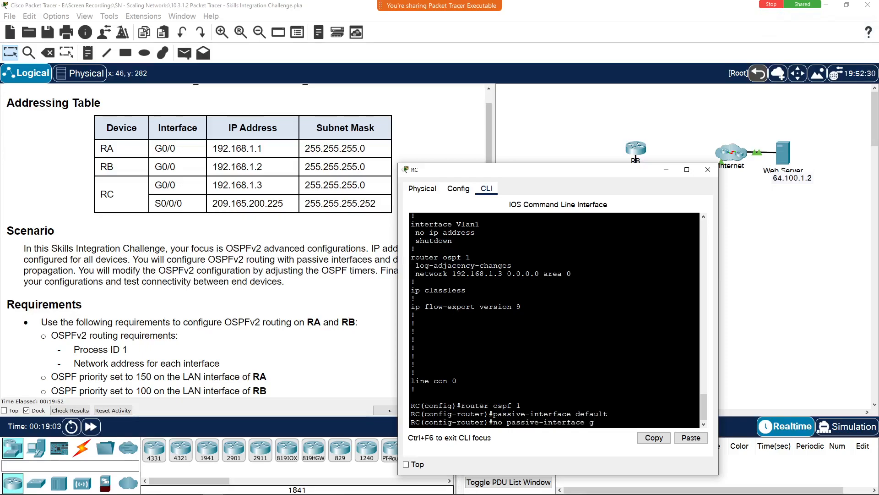
text(0/0)
key(Return)
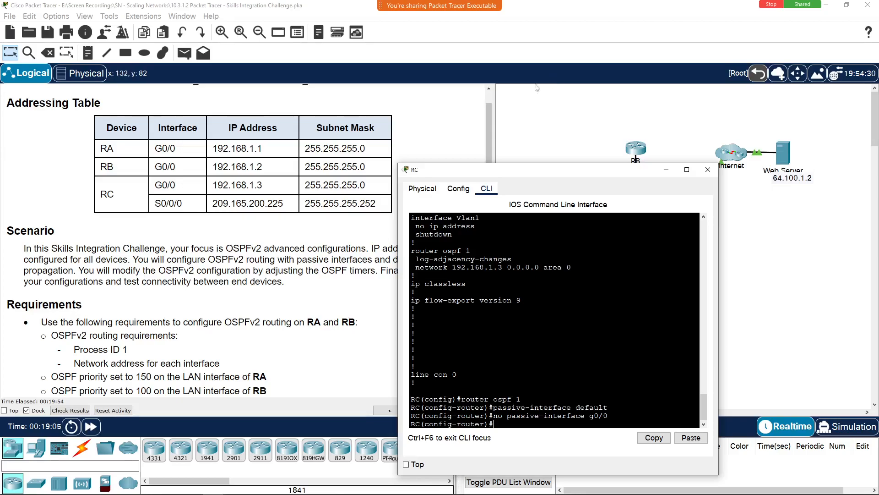
Check RC's requirement on distributing default routes and exit OSPF router configuration on RC
drag(538, 176, 606, 72)
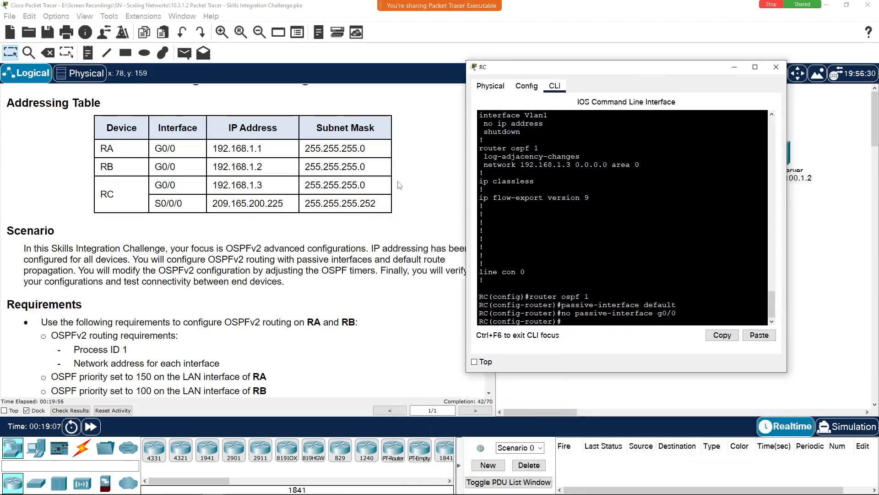
scroll(83, 277, down, 5)
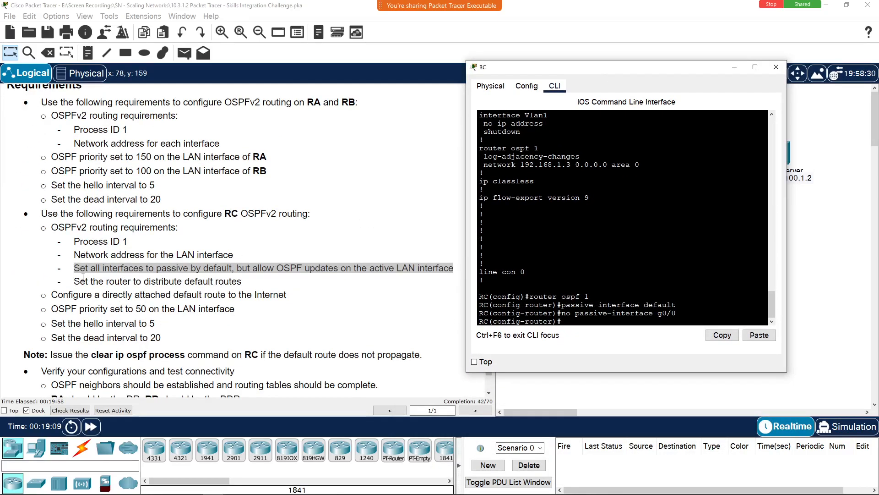
drag(68, 279, 248, 285)
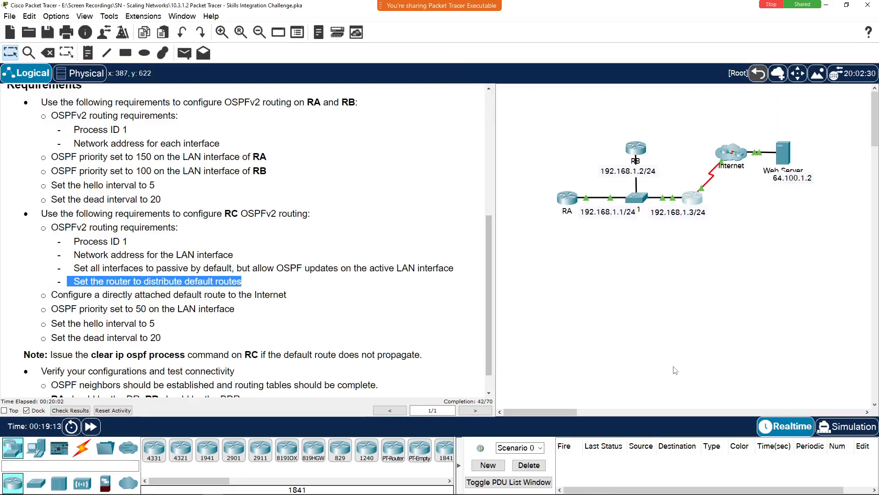
click(692, 205)
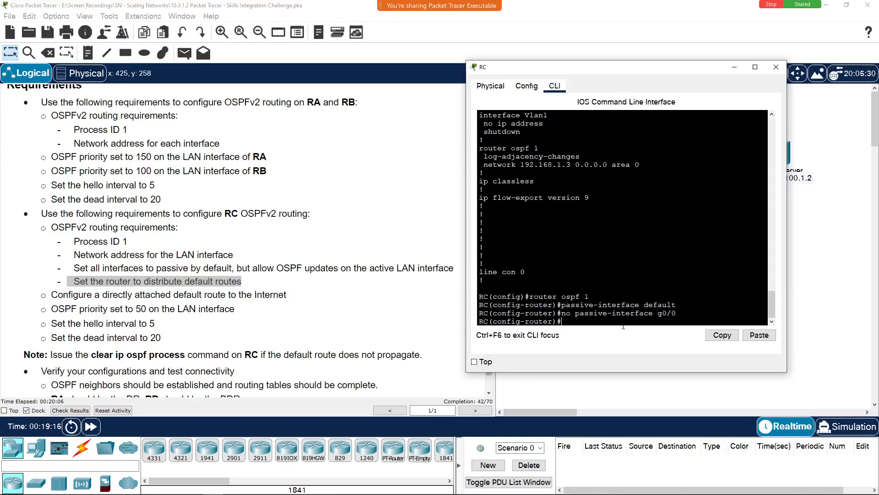
text(exit)
key(Return)
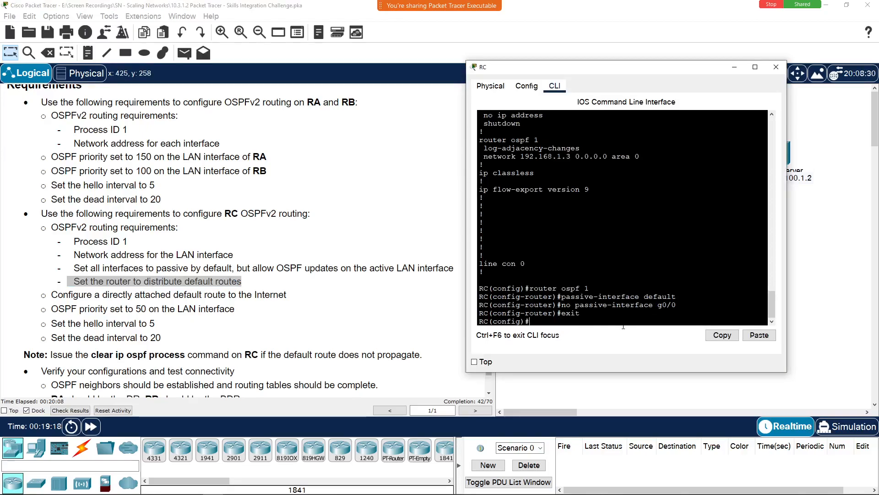
Display RC's IP routing table from configuration mode and examine its routes and gateway of last resort
text(do show ip)
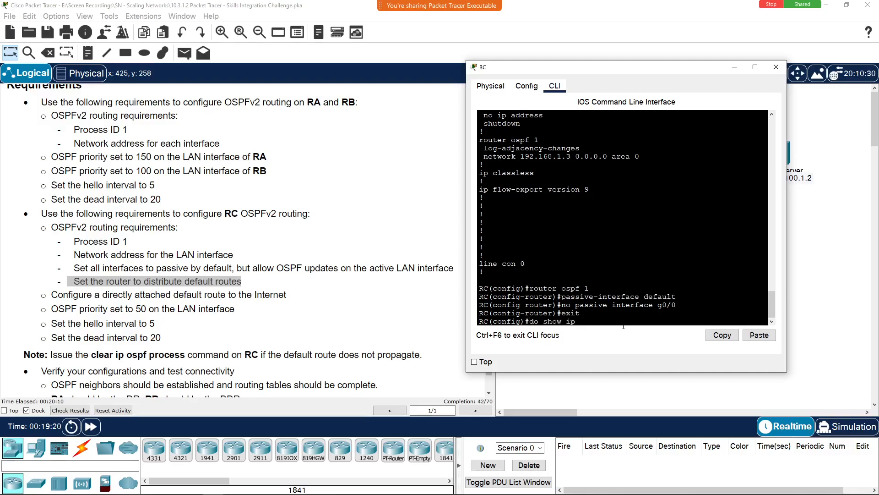
text( route)
key(Return)
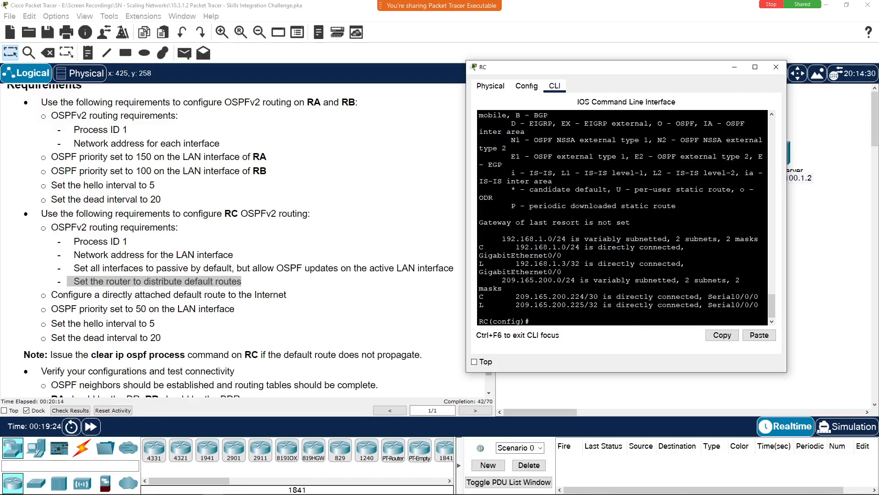
scroll(622, 217, up, 3)
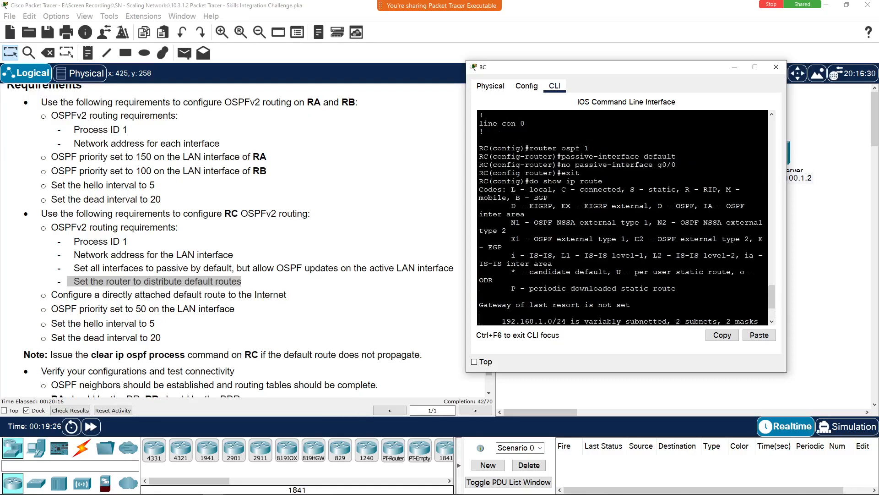
scroll(623, 218, down, 3)
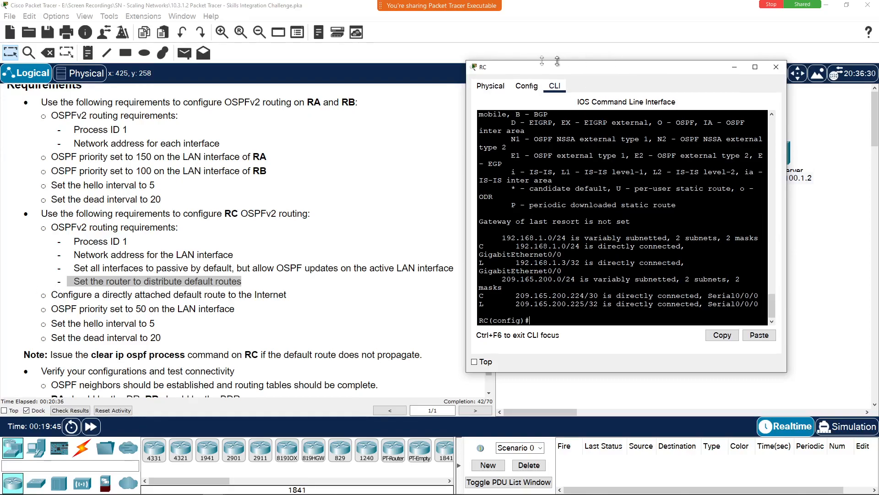
drag(557, 61, 351, 49)
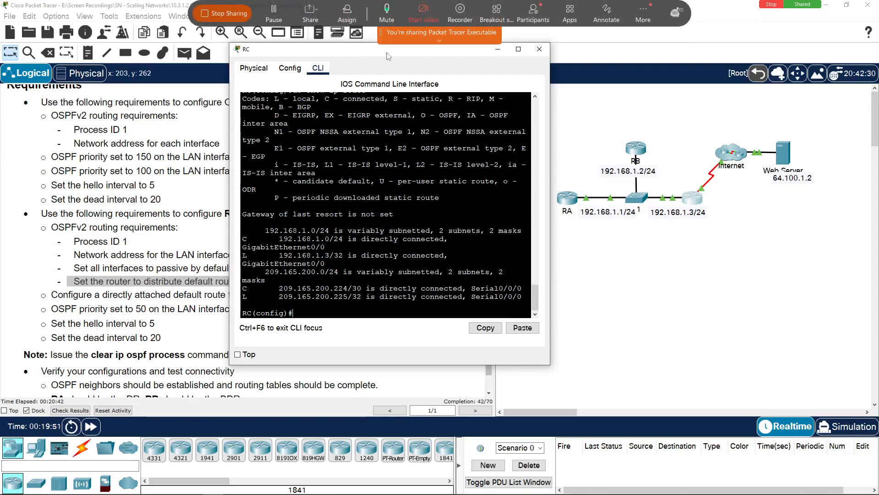
drag(388, 56, 661, 121)
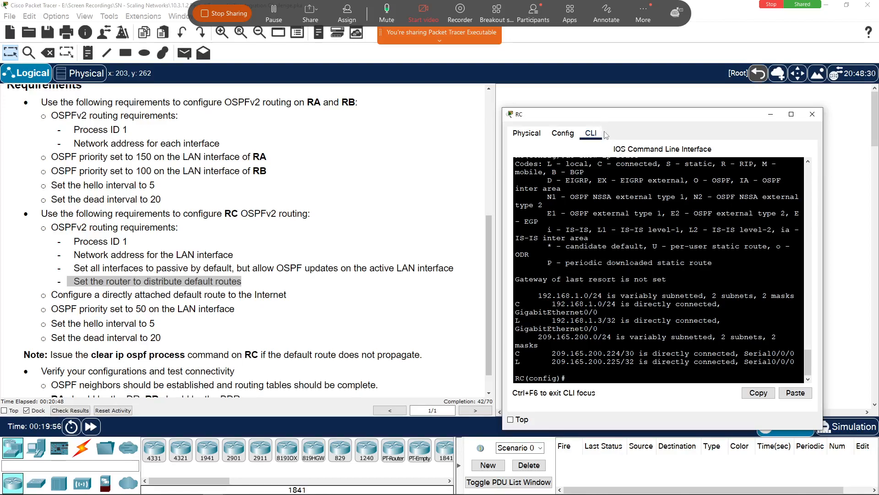
click(513, 132)
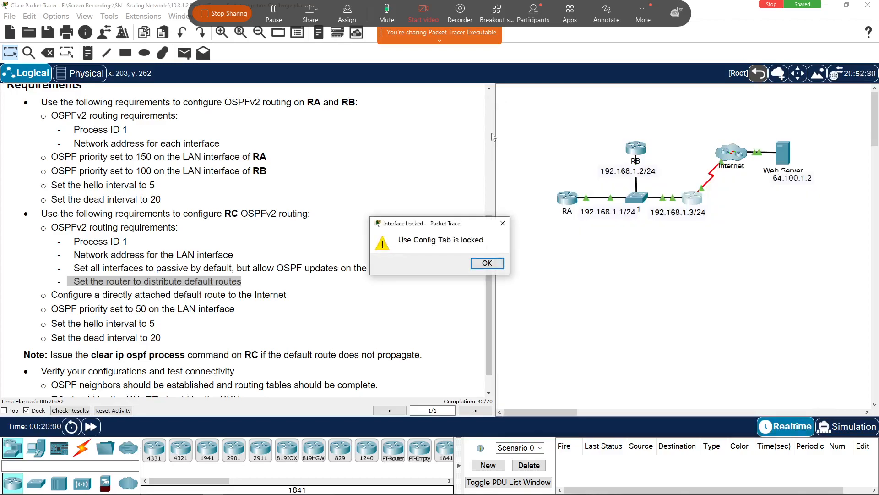
click(494, 265)
click(682, 205)
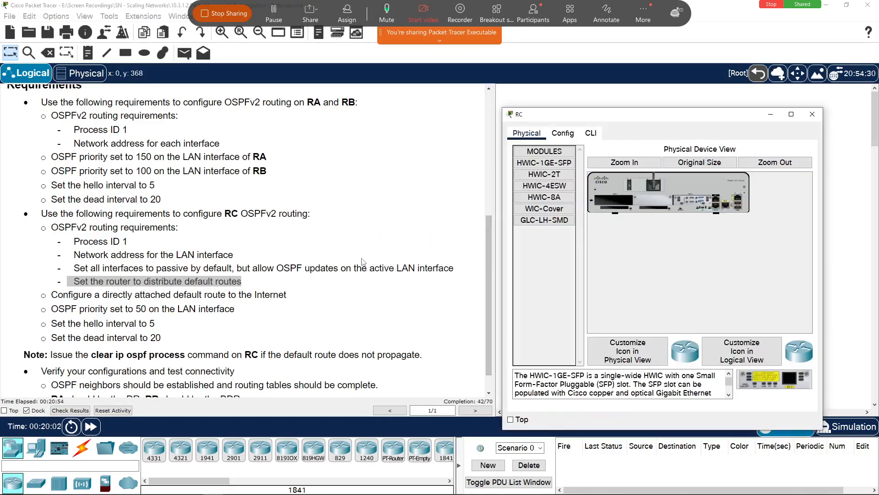
click(591, 133)
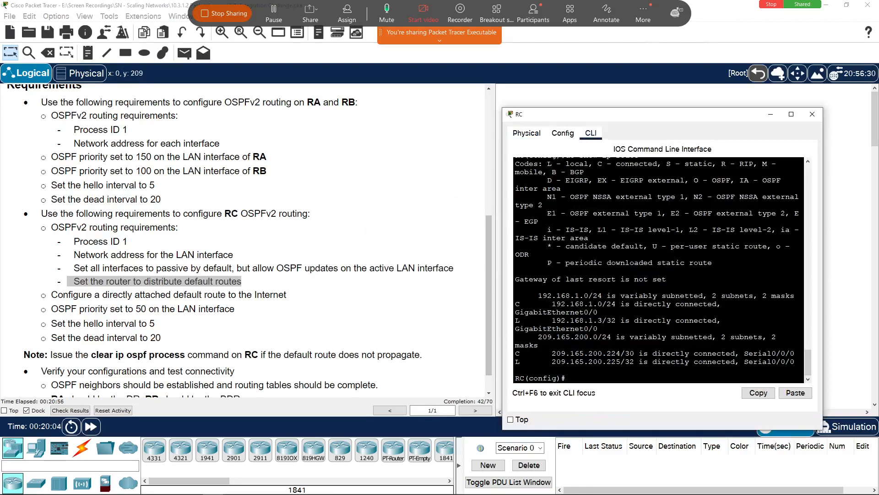
Configure a directly attached default route on RC with network 0.0.0.0, mask 0.0.0.0 and exit interface s0/0/0
key(Return)
text(ip route )
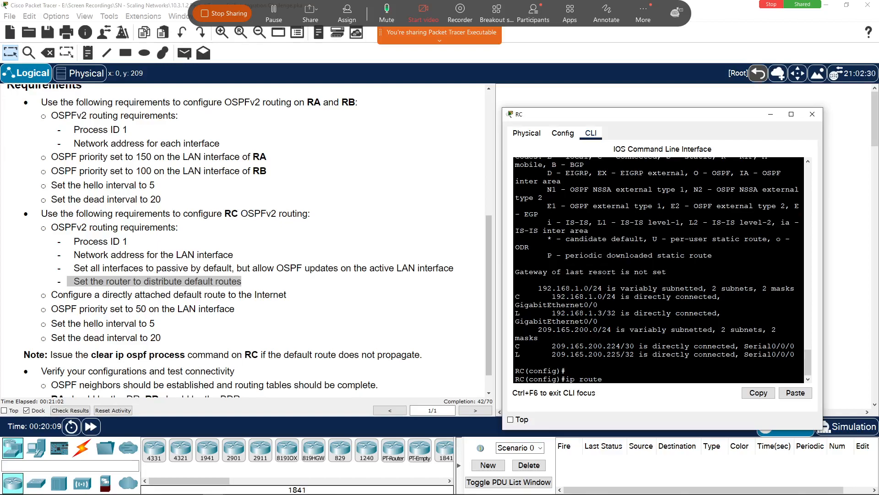
text(0.0.0.0 0.0.0.0)
drag(676, 114, 387, 185)
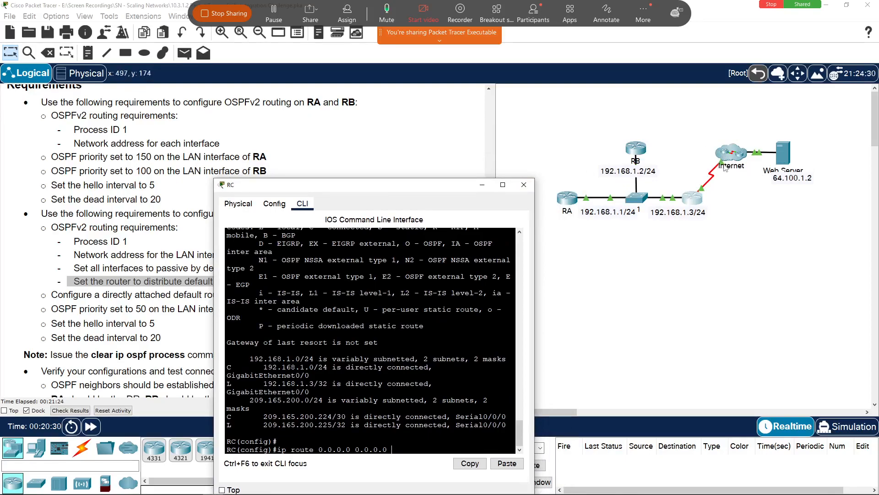
drag(415, 184, 732, 71)
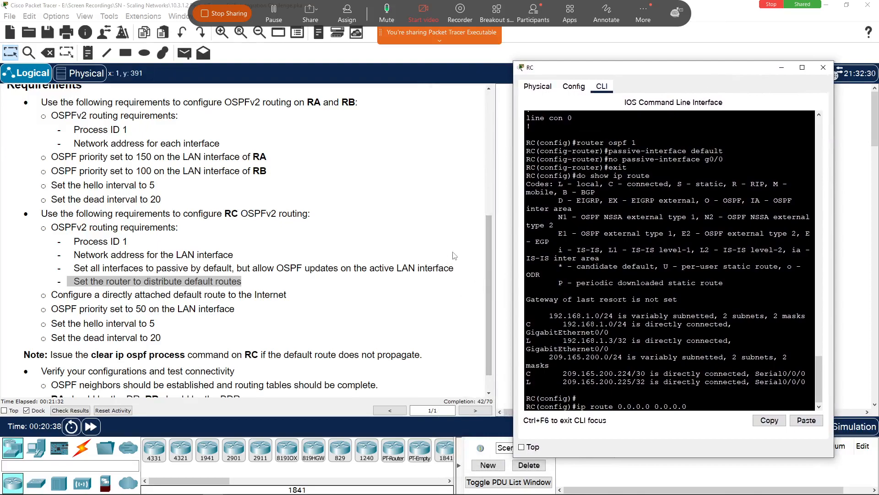
scroll(454, 256, up, 9)
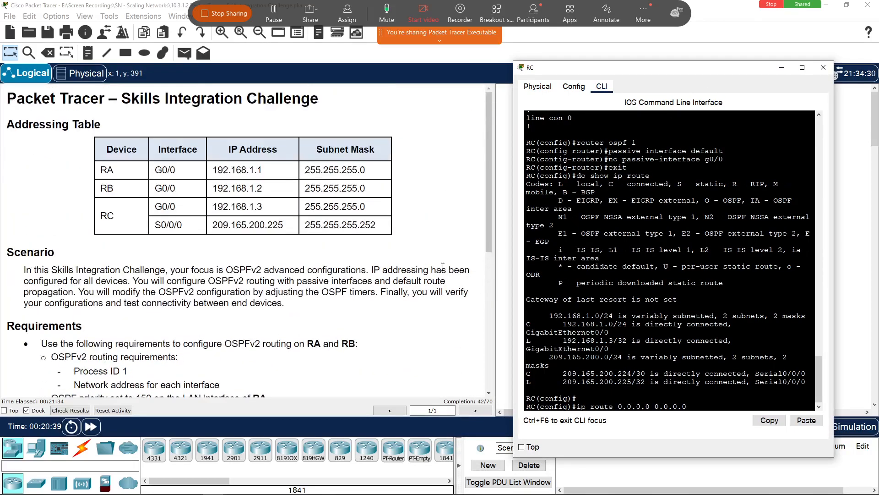
scroll(135, 229, down, 5)
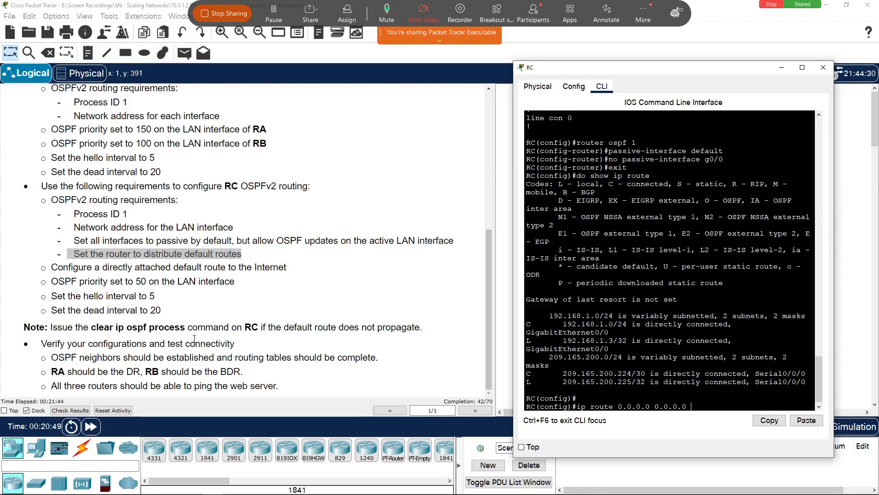
scroll(161, 344, up, 10)
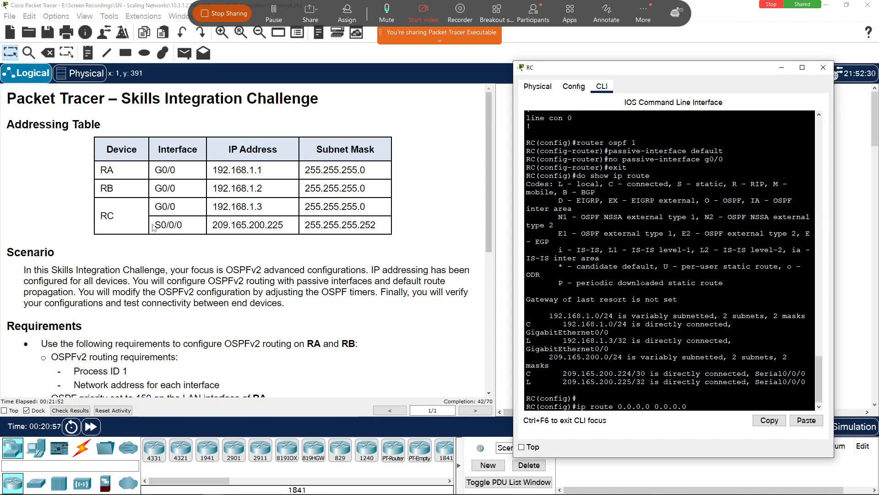
text(s0/0/0)
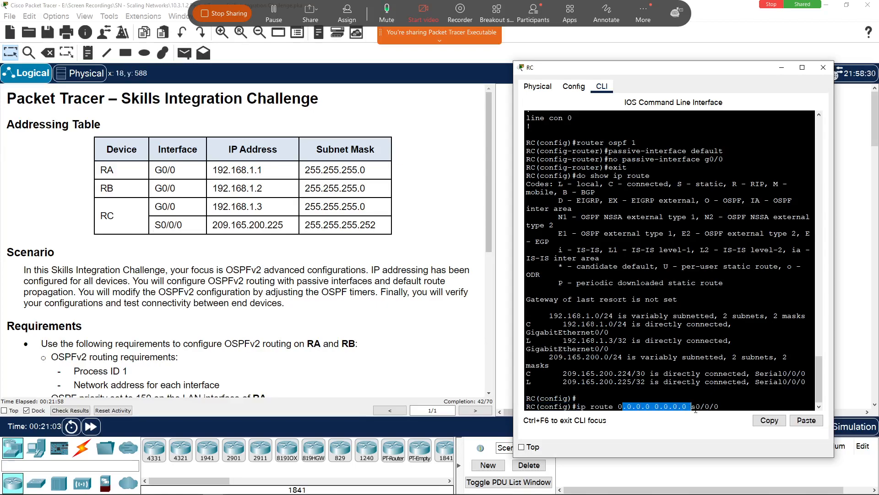
drag(695, 405, 736, 414)
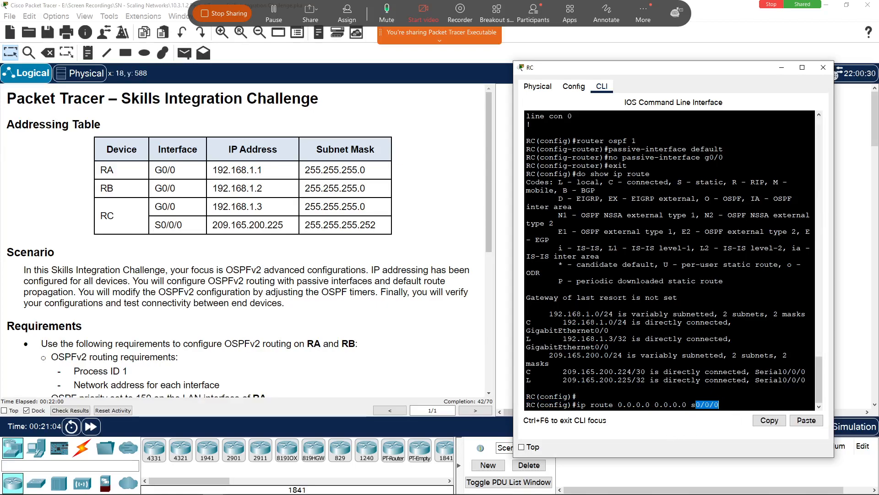
click(576, 397)
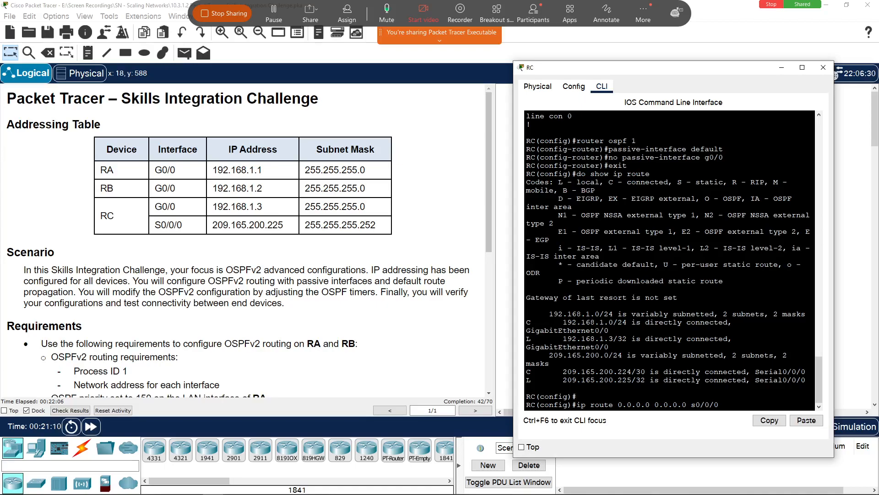
key(Return)
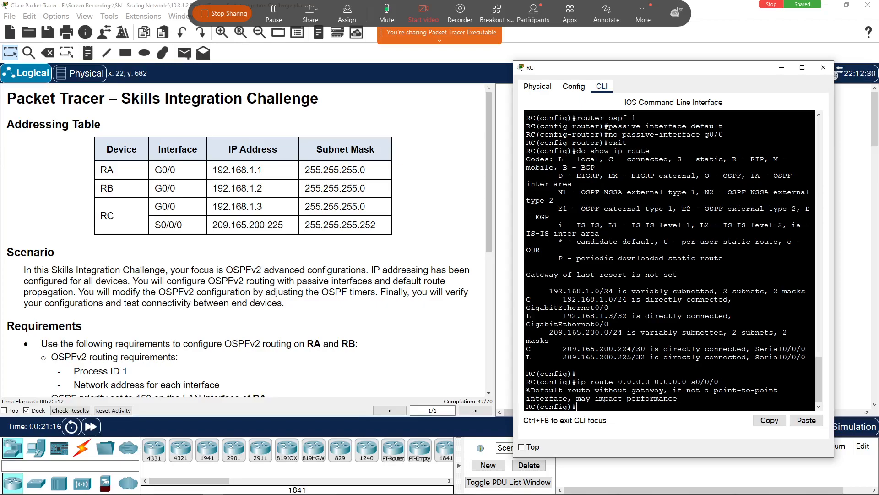
Review the default route statement entered on RC against the remaining RC requirements in the instructions
drag(578, 373, 693, 378)
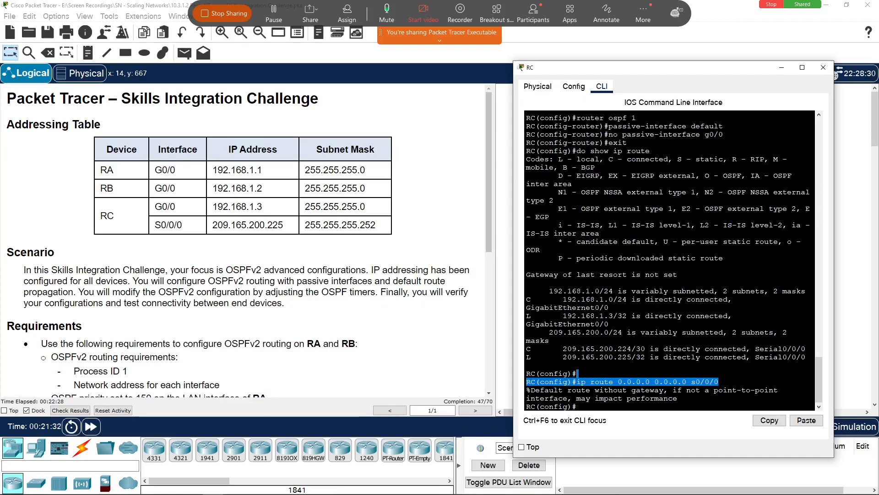
scroll(317, 235, down, 4)
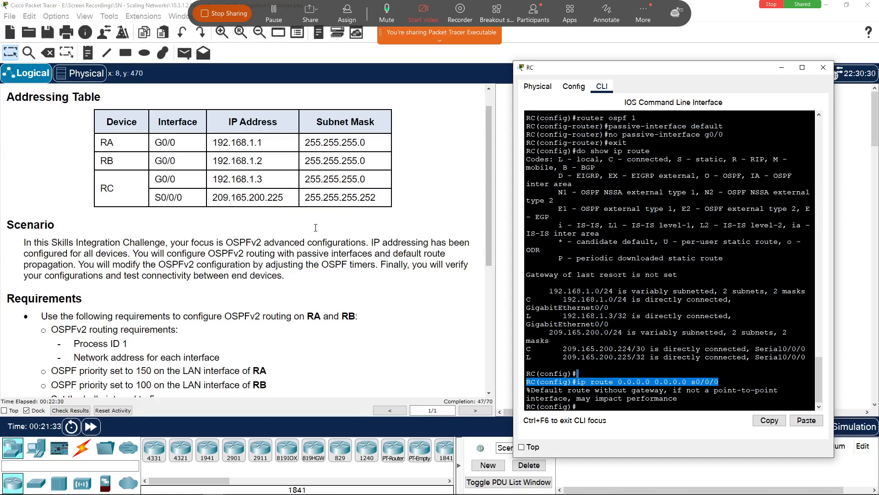
scroll(317, 236, down, 6)
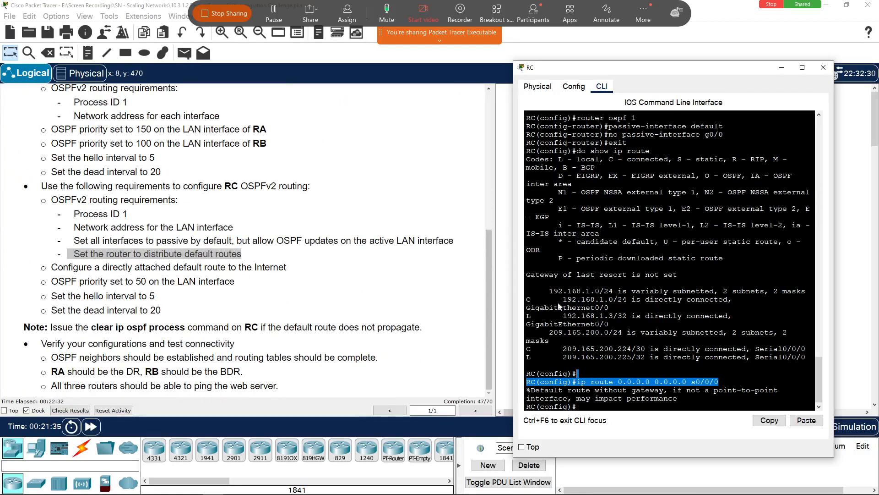
click(578, 381)
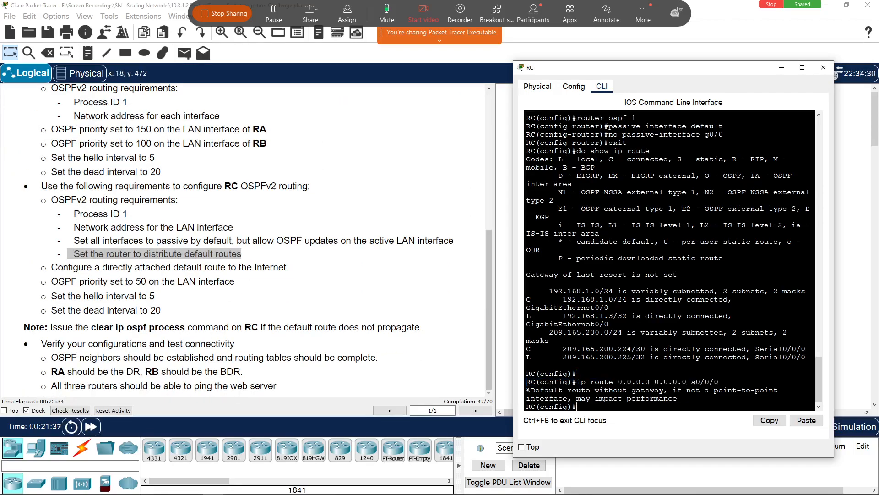
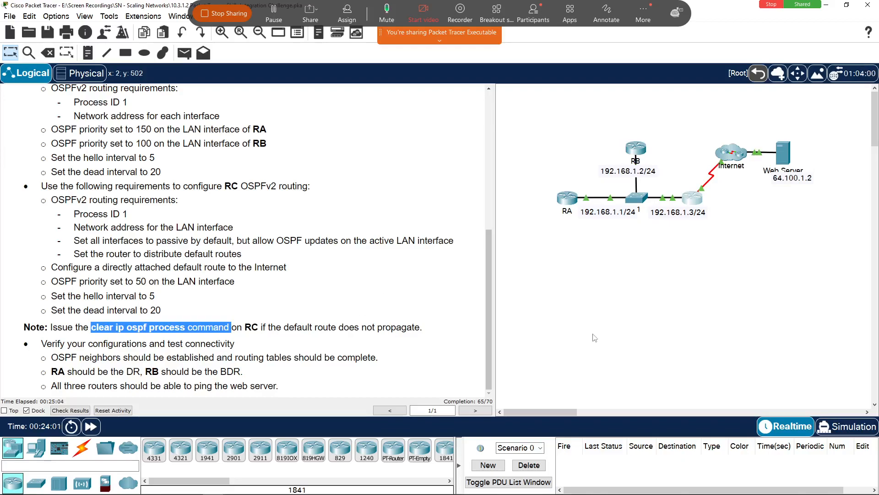
Exit interface configuration on RC and display its OSPF neighbors to check the DR and BDR roles
click(692, 198)
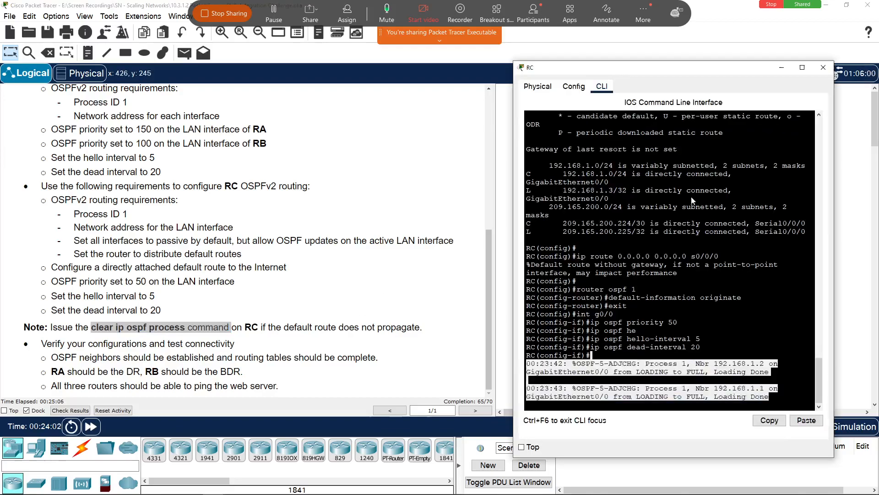
click(627, 389)
key(Return)
key(Return)
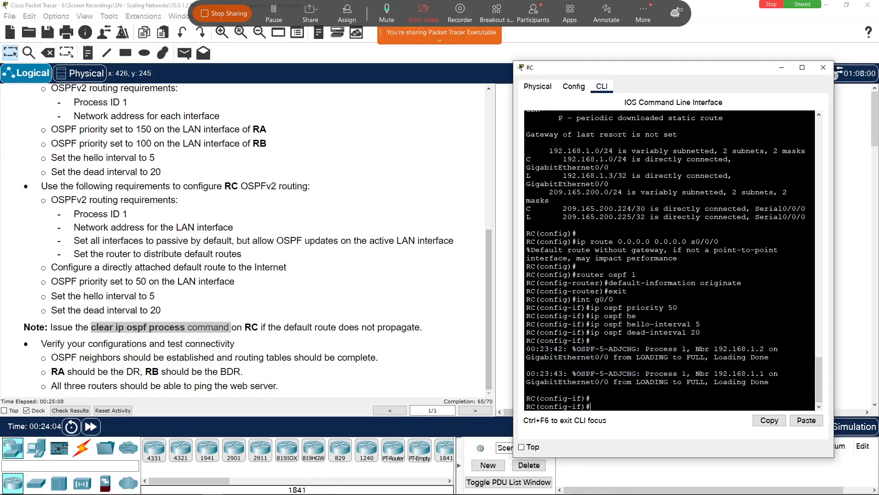
text(exit)
key(Return)
key(Return)
text(do show ip ospf neigh)
key(Return)
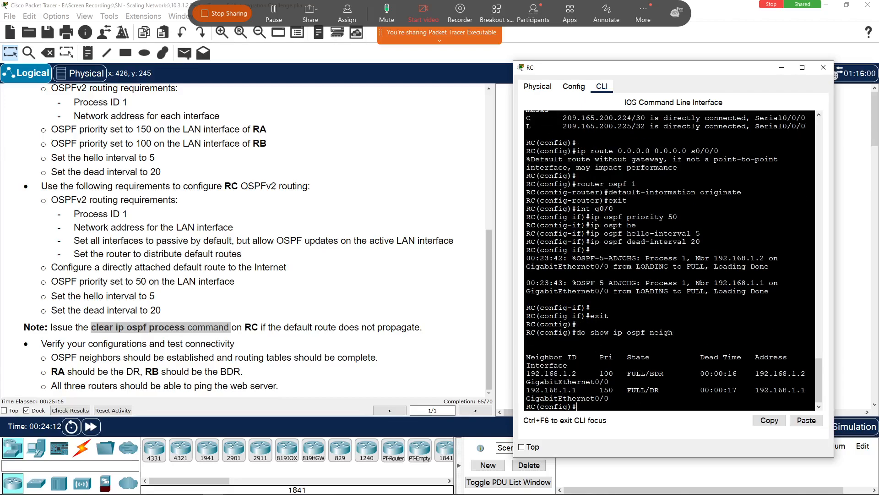
Compare the DR and BDR neighbor entries on RC with the topology, and close RC's window
drag(659, 389, 527, 349)
click(641, 390)
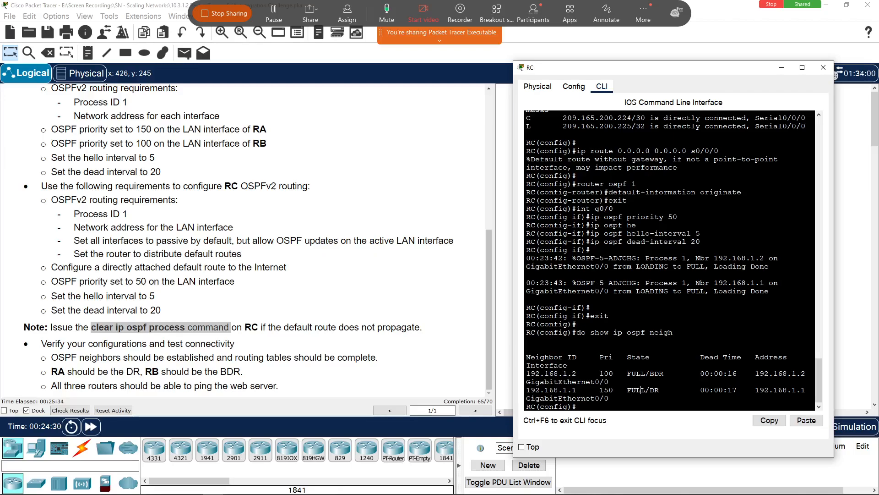
drag(709, 74, 356, 60)
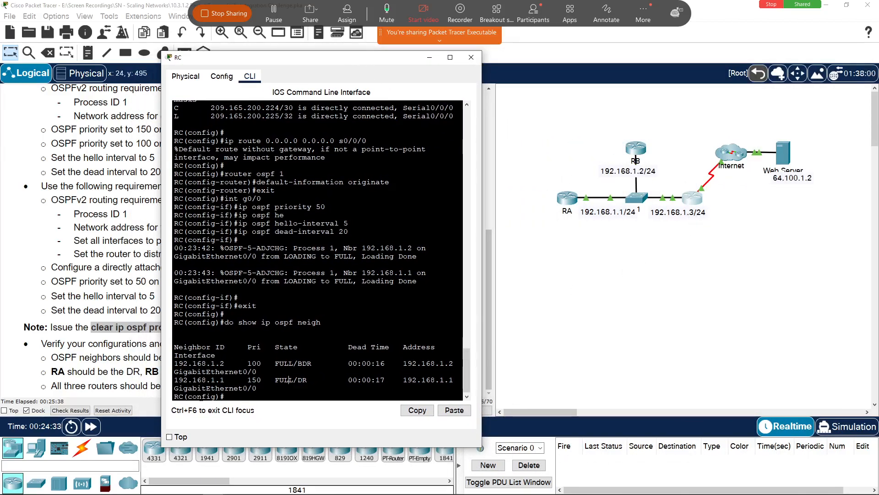
drag(229, 388, 174, 380)
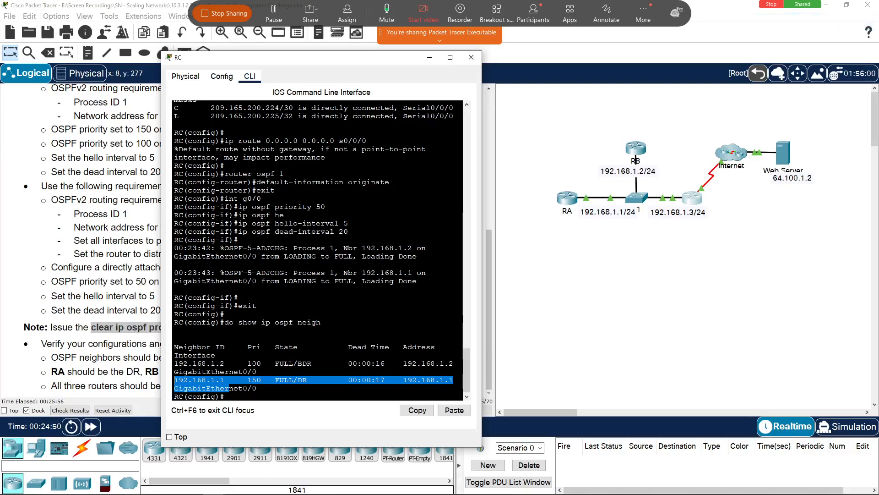
click(472, 57)
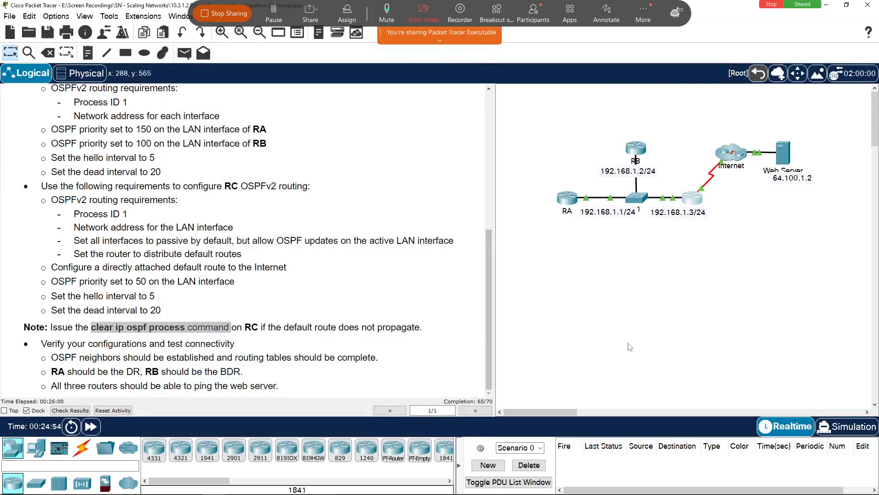
Enter privileged mode on RA and display its IP routing table
click(566, 198)
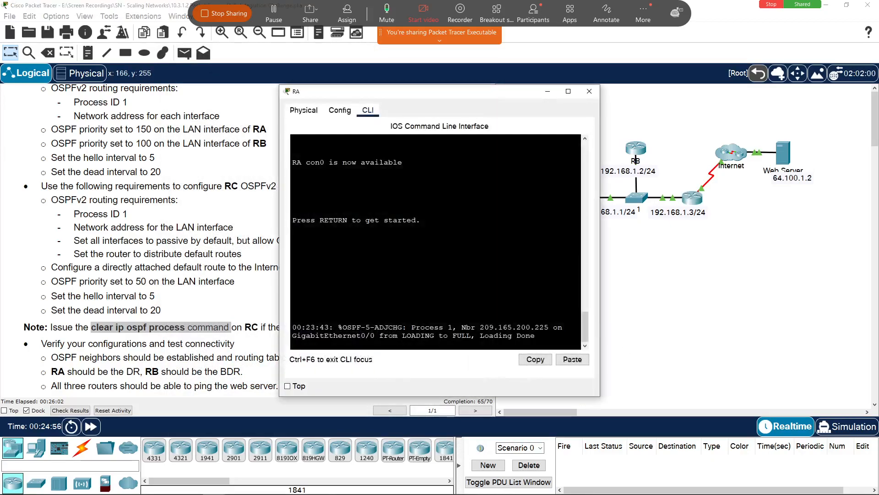
key(Return)
text(e)
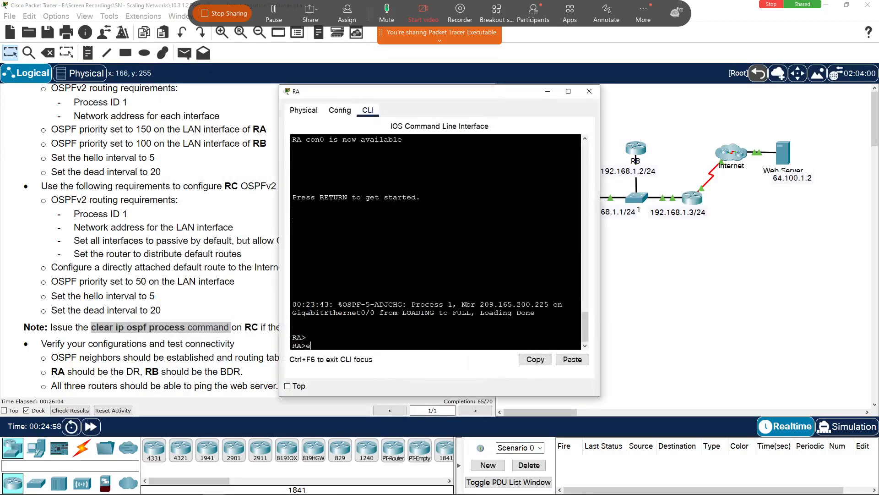
text(n)
key(Return)
key(Return)
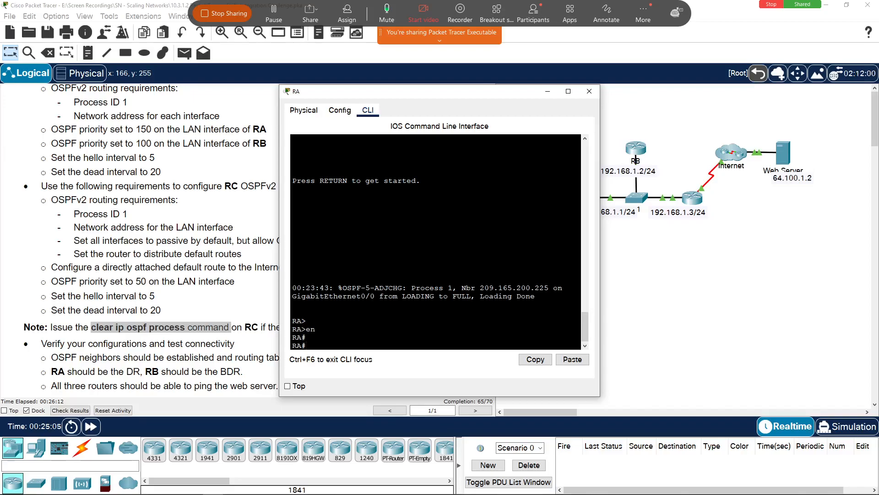
text(show ip route)
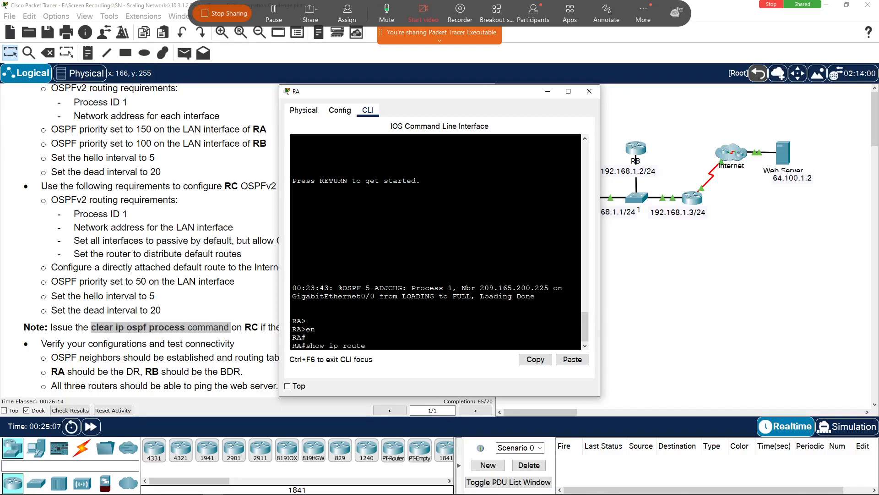
key(Return)
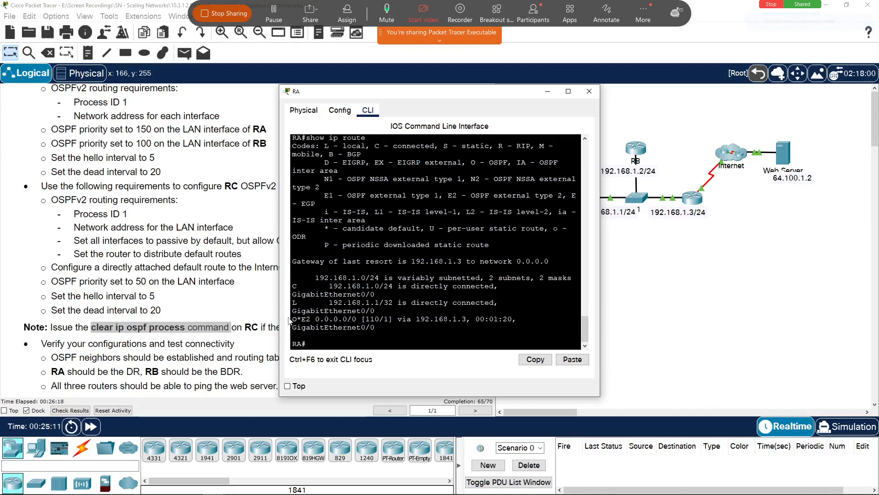
Examine the OSPF-learned default route in RA's routing table, including its route code and external type
drag(293, 318, 517, 319)
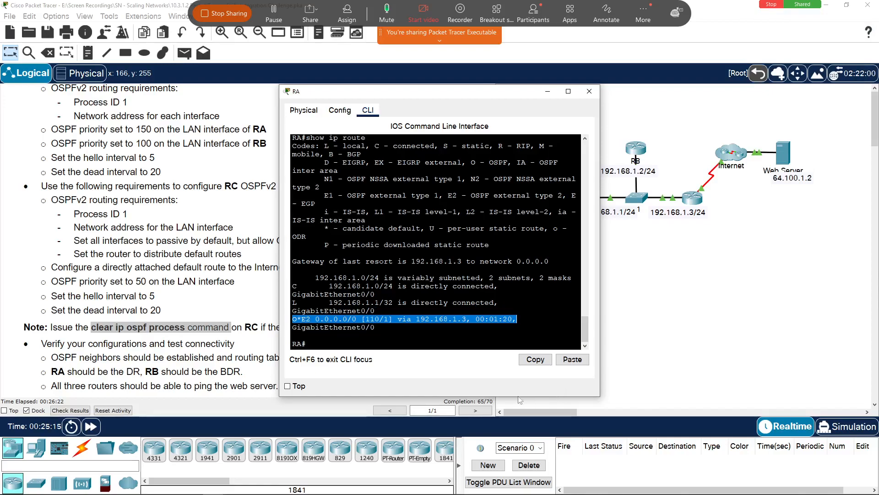
drag(297, 319, 296, 327)
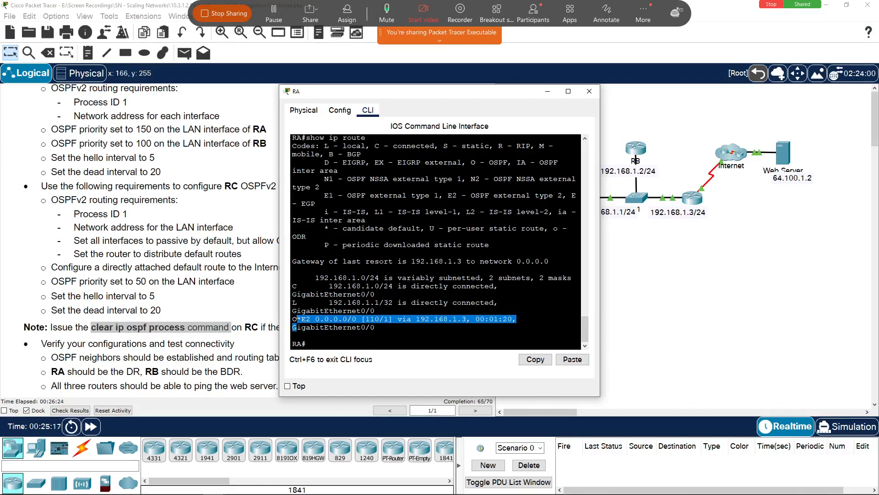
double_click(303, 319)
triple_click(300, 319)
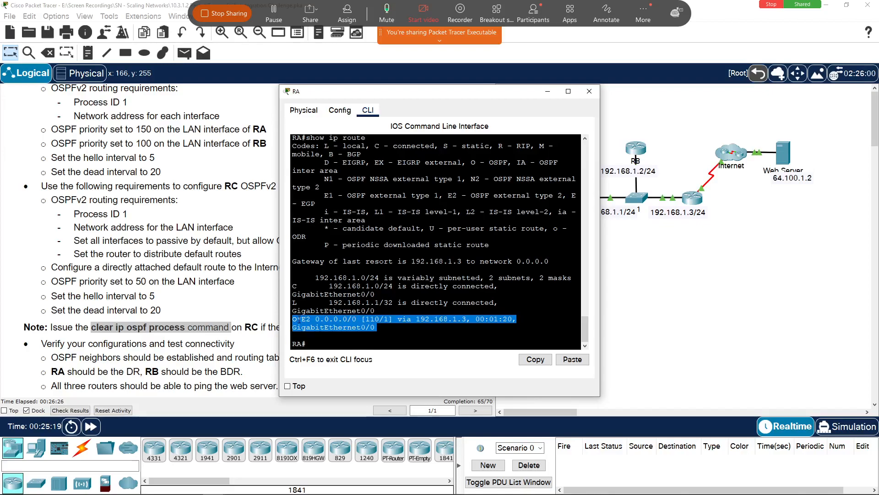
drag(295, 335, 293, 343)
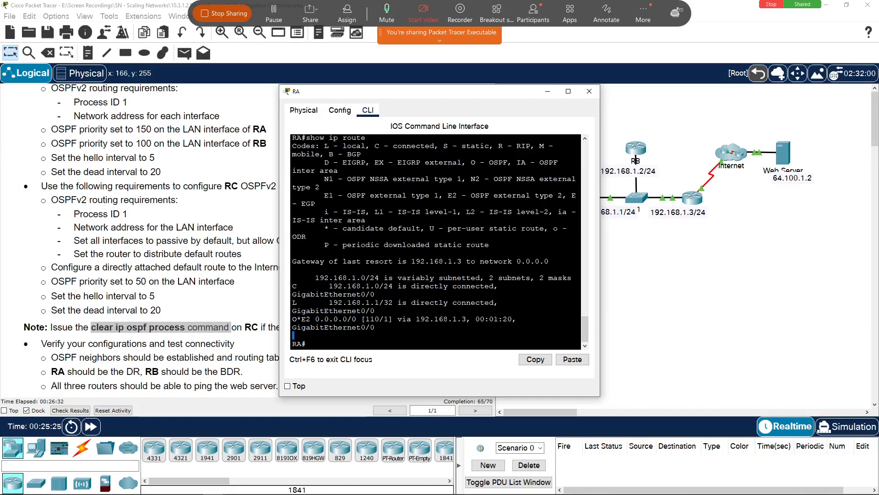
drag(302, 318, 311, 319)
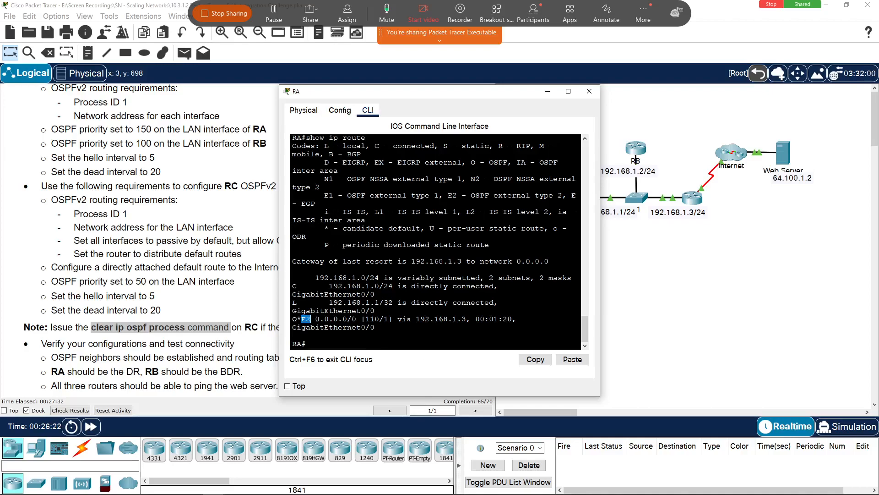
Ping the web server at 64.100.1.2 from RA and close RA's window
click(379, 348)
text(ping 64.)
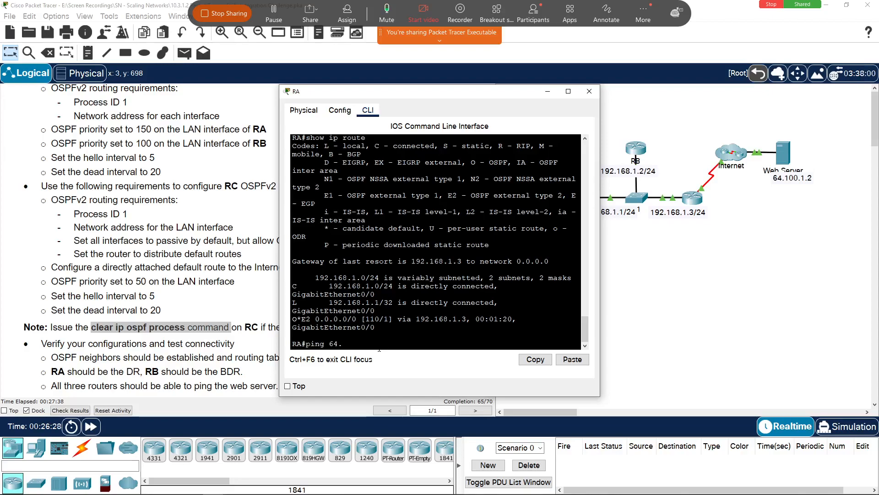
text(100.1.2)
key(Return)
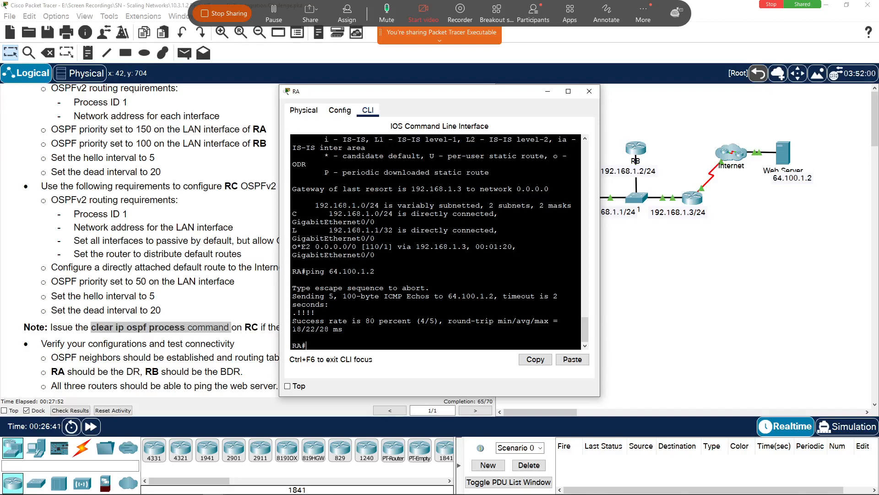
click(589, 91)
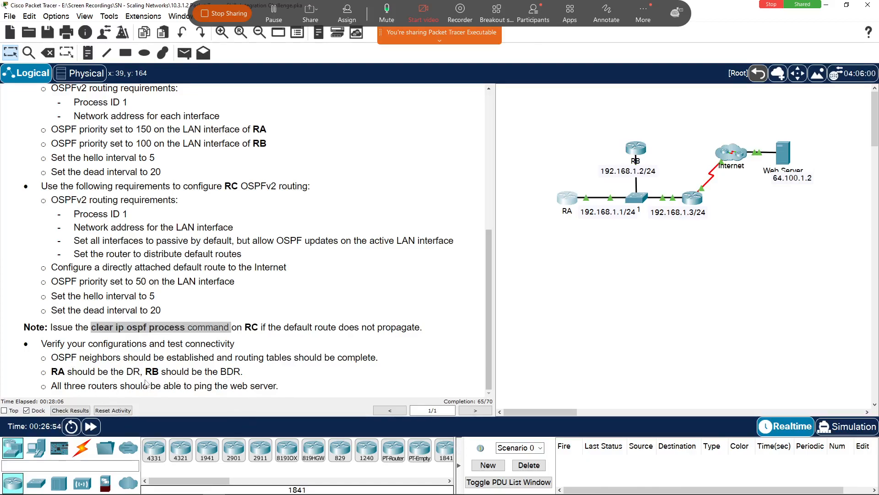
Enter privileged mode on RB, ping the web server at 64.100.1.2, and close RB's window
click(635, 148)
key(Return)
text(en)
key(Return)
text(ping 6)
text(4.)
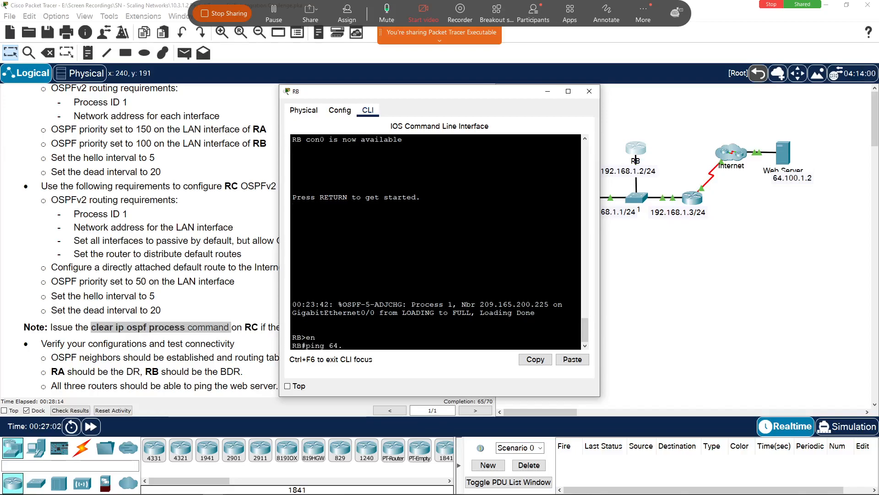
text(100.1.2)
key(Return)
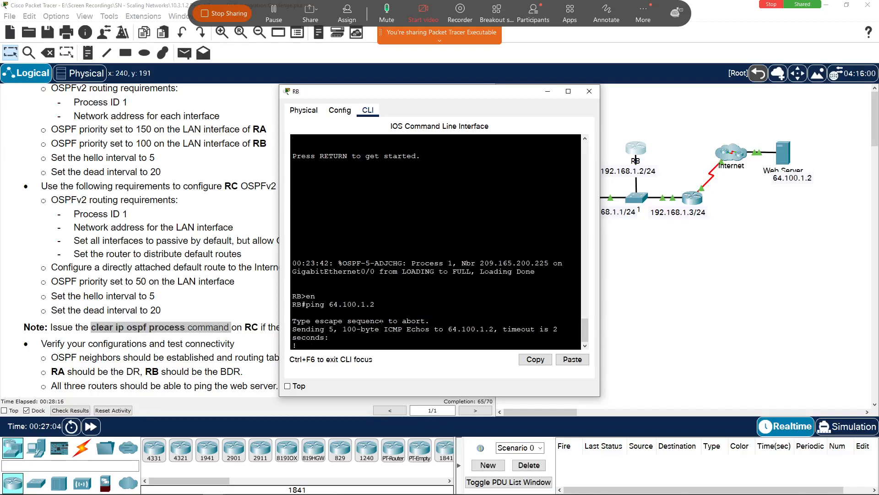
click(590, 91)
Ping the web server at 64.100.1.2 from RC's configuration mode and close RC's window
click(692, 196)
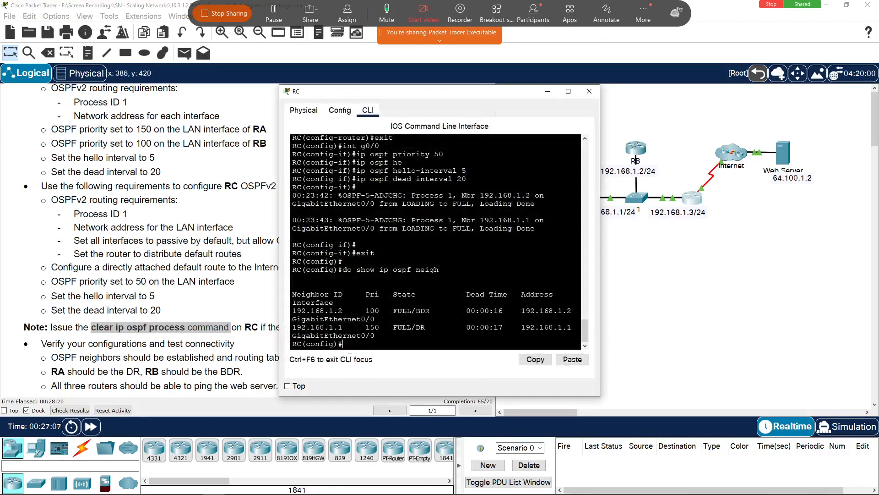
text(do ping 64.100.1.2)
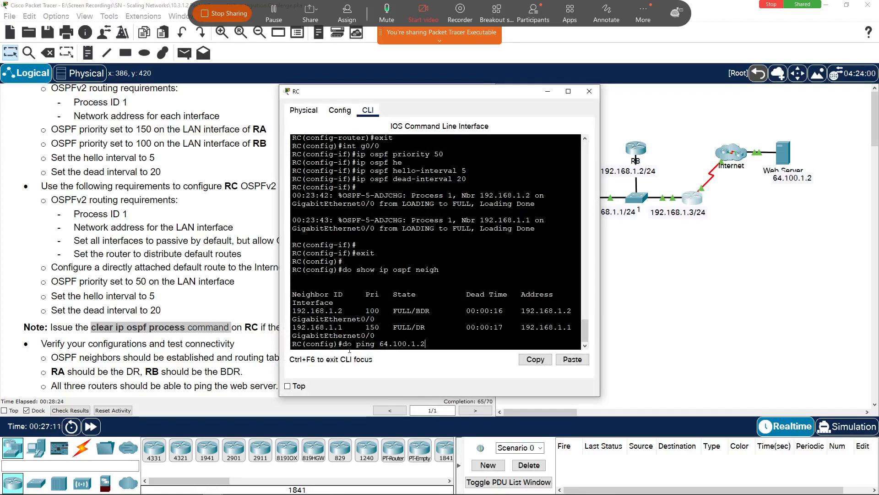
key(Return)
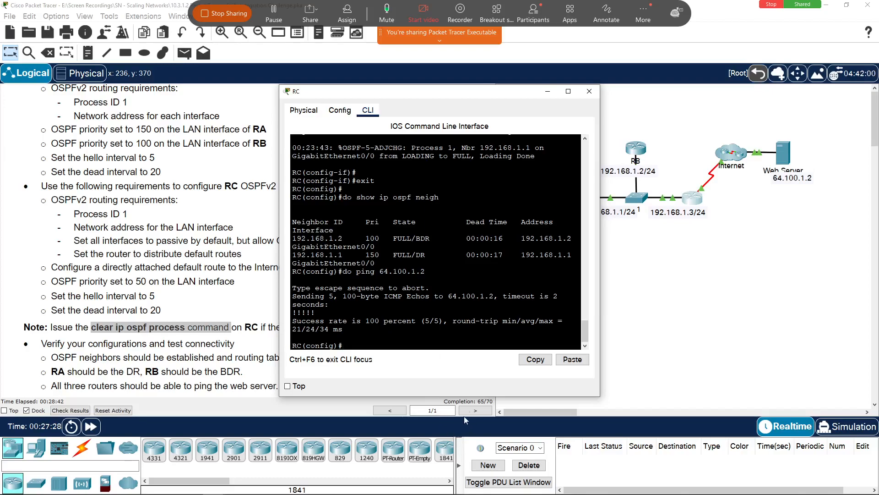
click(588, 92)
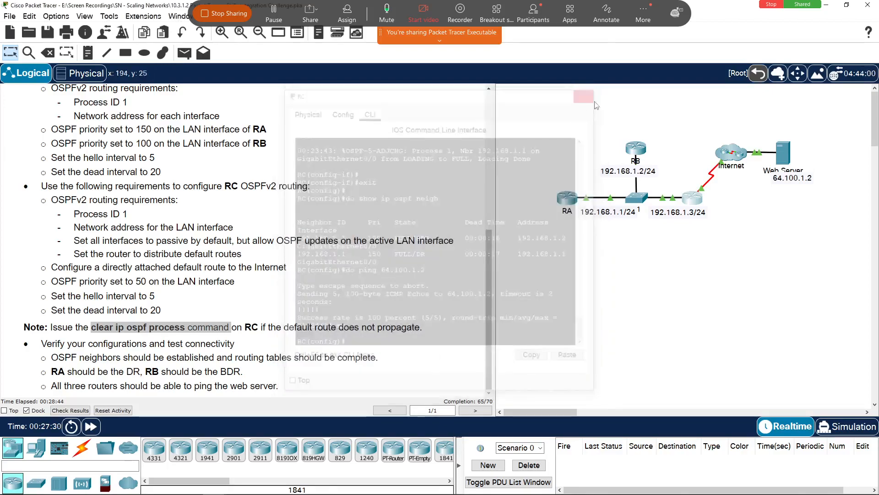
Check the activity results and review the assessment items for RC's OSPF network entry
click(693, 197)
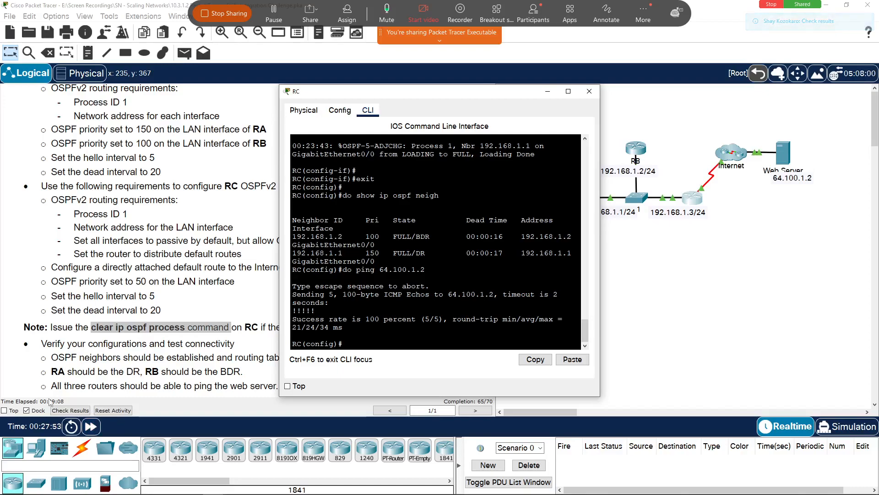
click(70, 410)
click(112, 69)
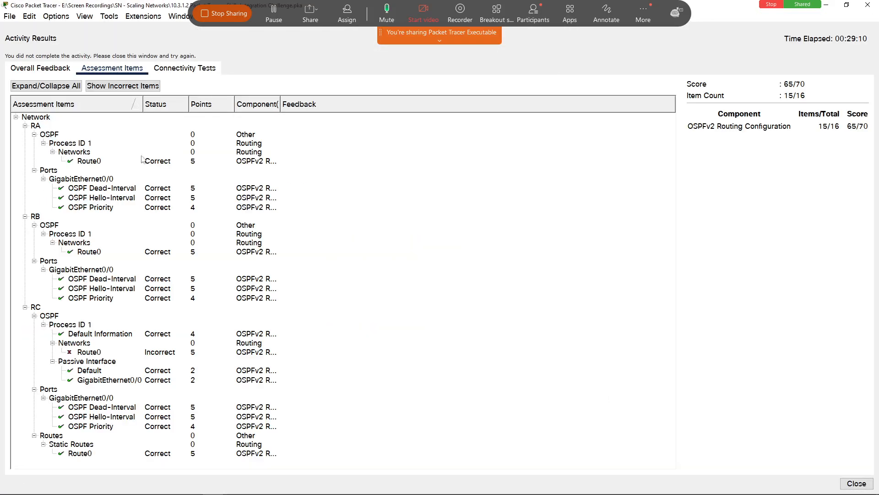
click(81, 352)
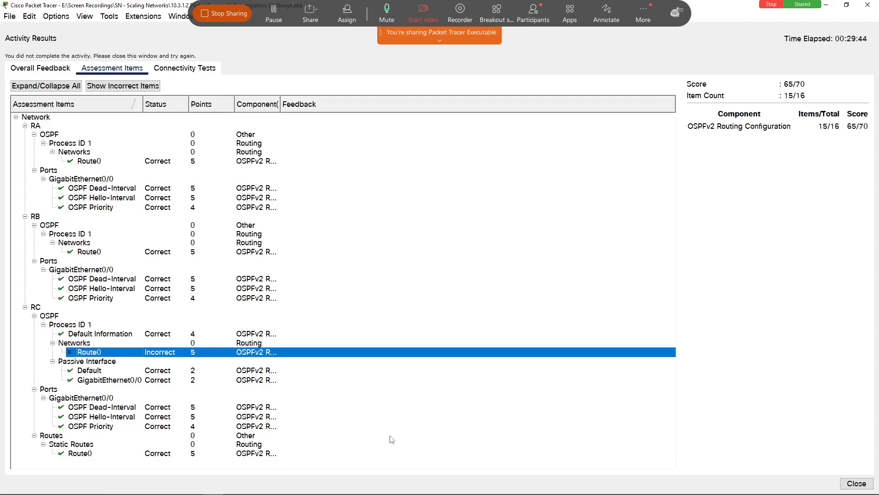
click(857, 483)
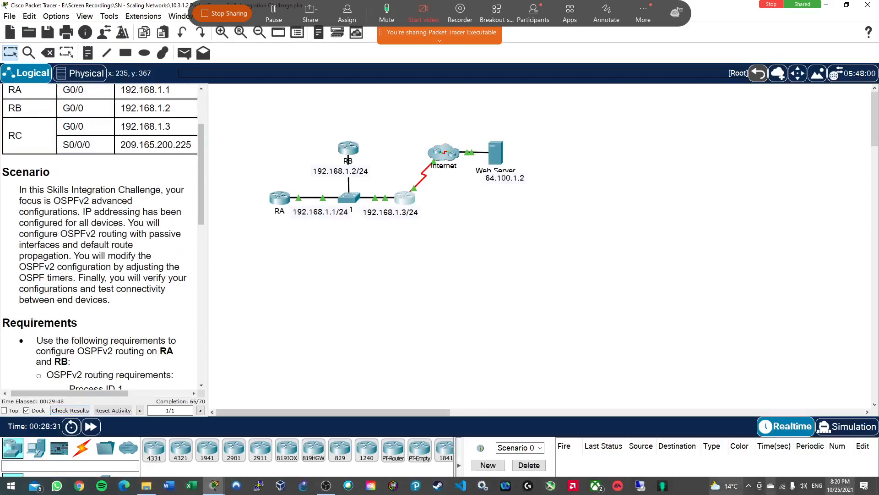
Remove the network statement 192.168.1.3 0.0.0.255 area 0 from OSPF process 1 on RC
drag(207, 172, 588, 172)
click(791, 201)
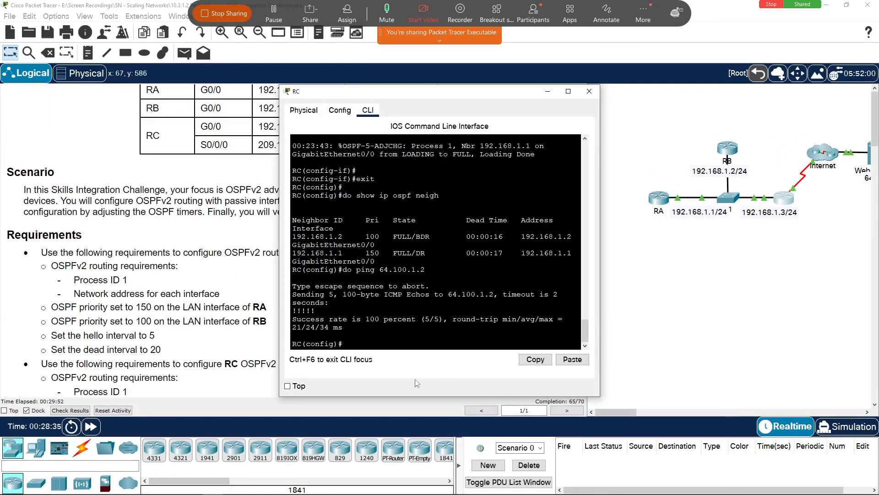
key(Return)
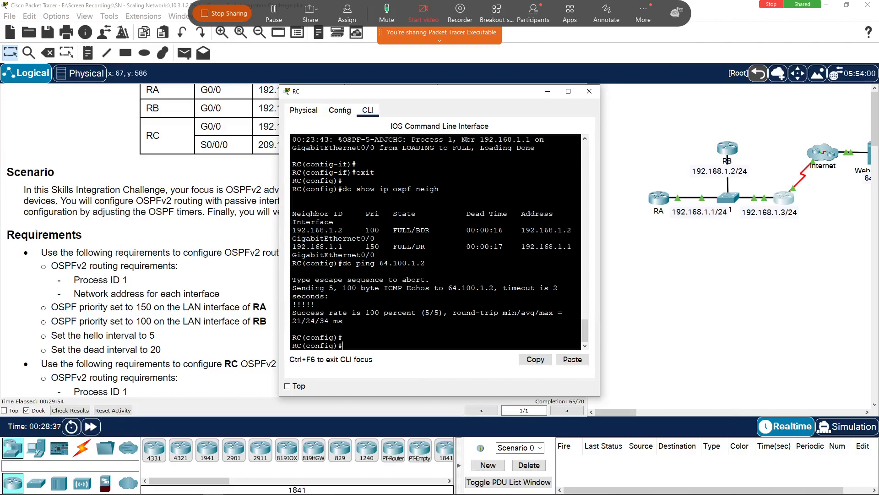
text(router ospf 1)
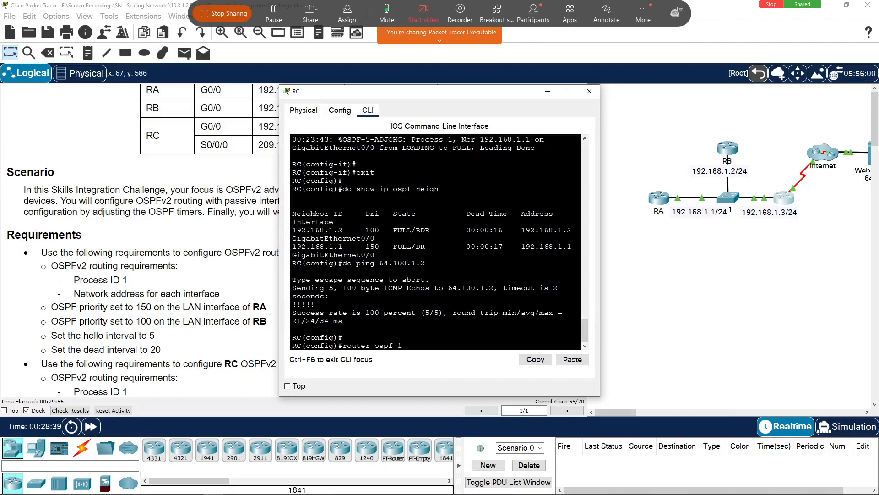
key(Return)
text(no n)
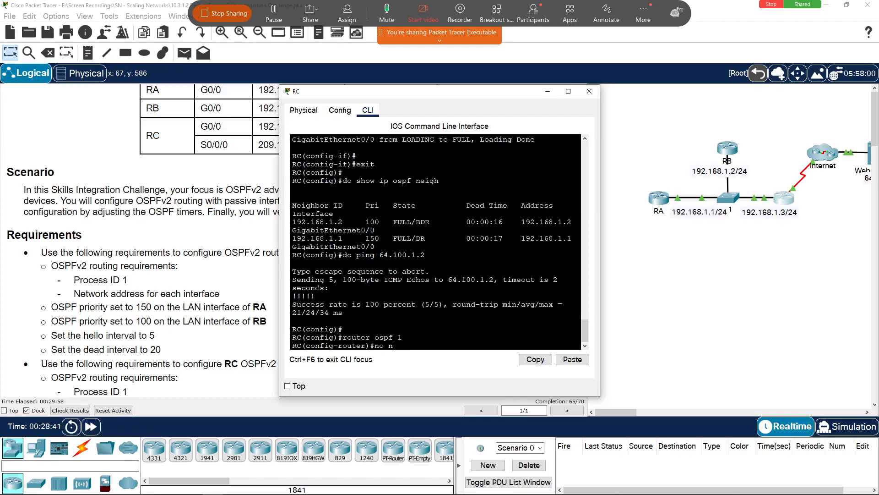
text(etwork 192.168.1.3 0.0.0.25)
key(BackSpace)
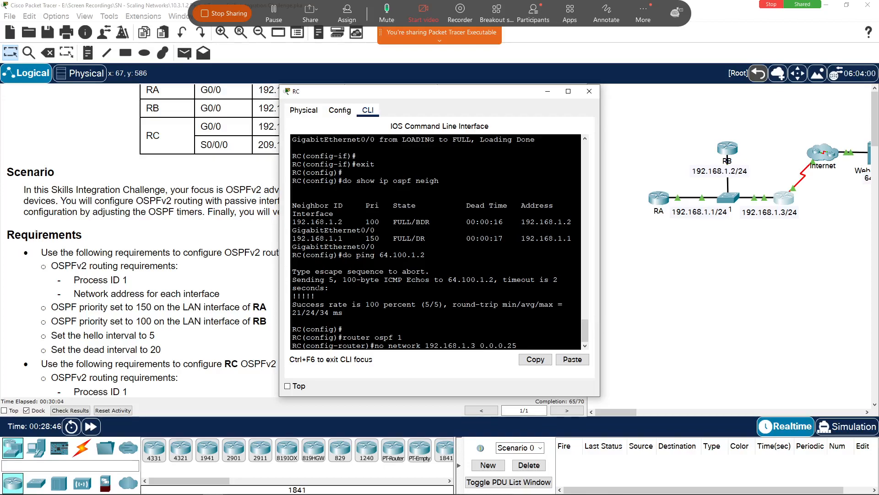
text(5 area 0)
key(Return)
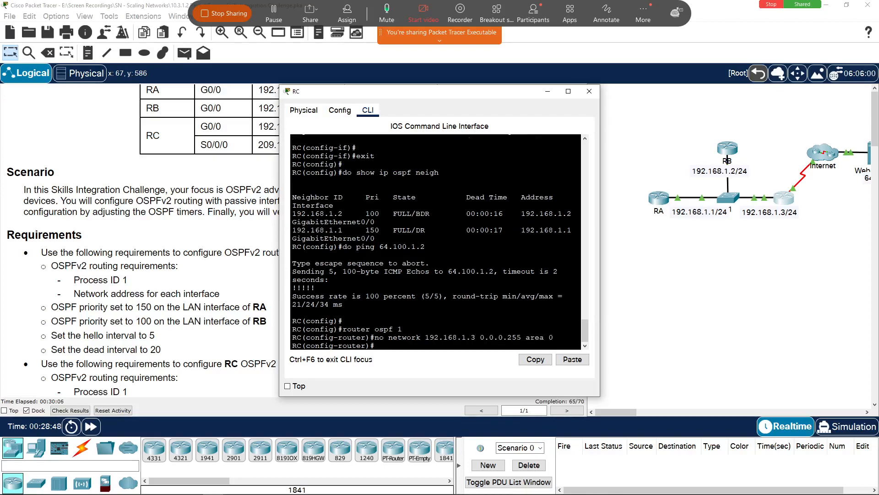
Add the network statement 192.168.1.0 0.0.0.255 area 0 to OSPF process 1 on RC
text(network 192.168.1.0 0.0.0.255 area)
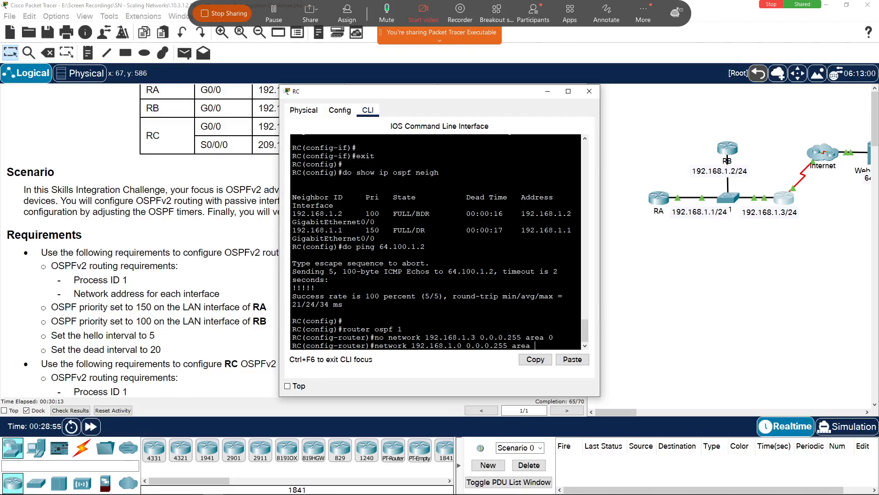
key(Return)
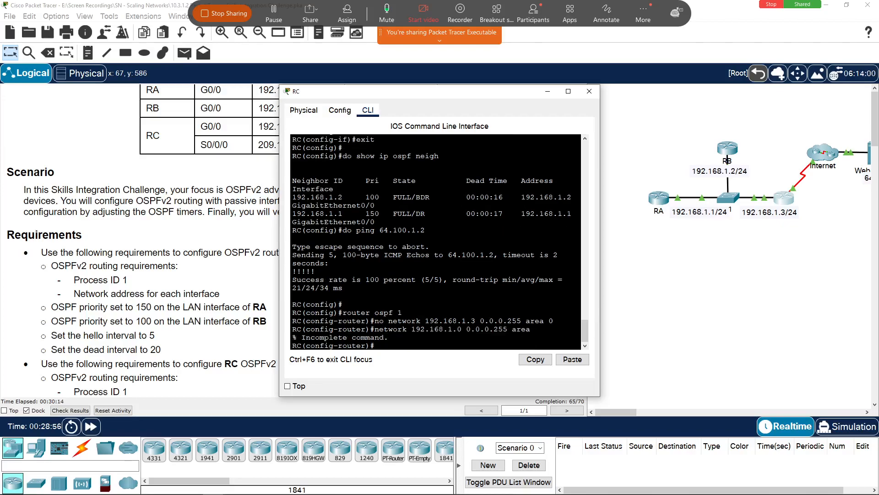
key(Up)
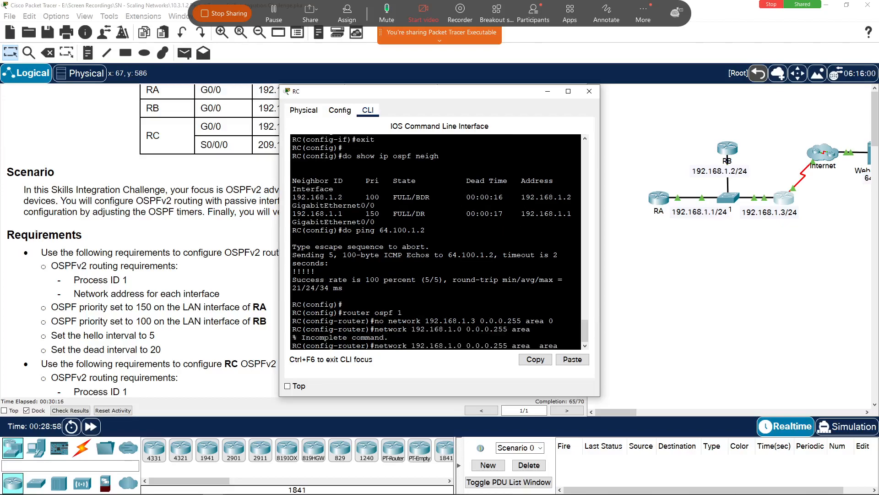
text(0)
key(Return)
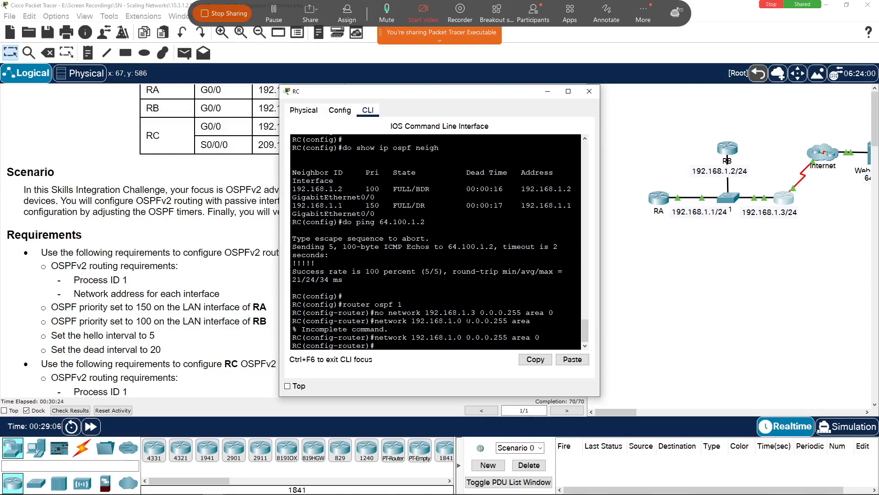
Review RC's entered network commands, close RC's window, and look over the full topology and the addressing table
drag(535, 320, 380, 320)
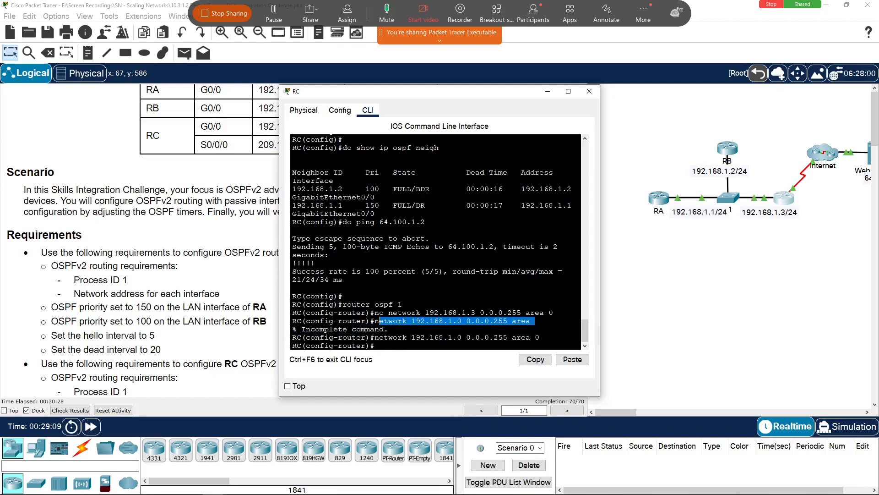
drag(553, 313, 373, 312)
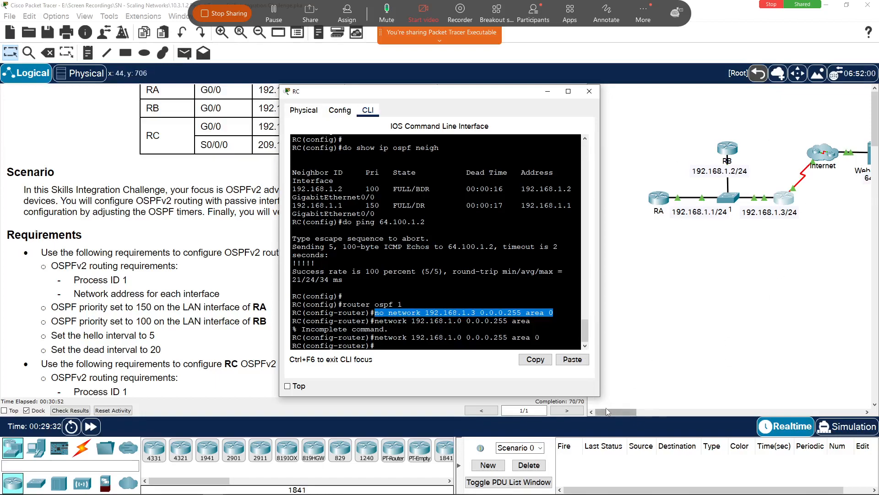
mouse_move(612, 411)
mouse_down()
mouse_move(634, 411)
mouse_move(623, 411)
mouse_up()
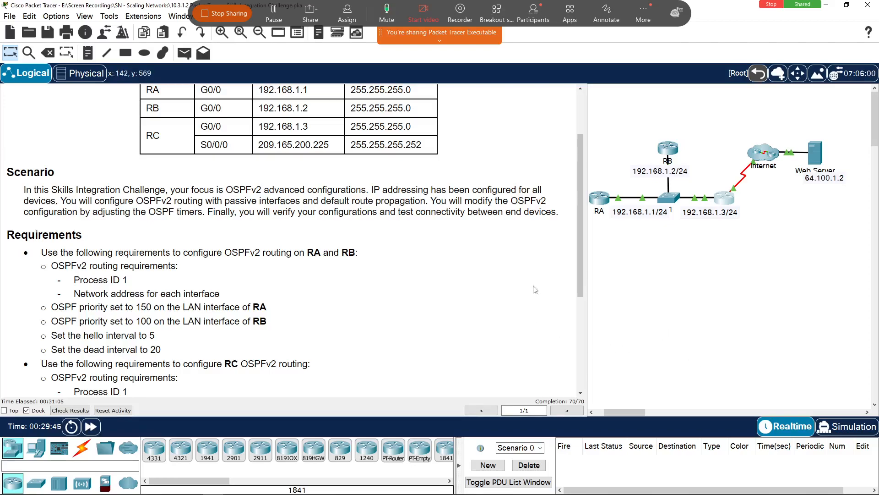
drag(584, 178, 581, 137)
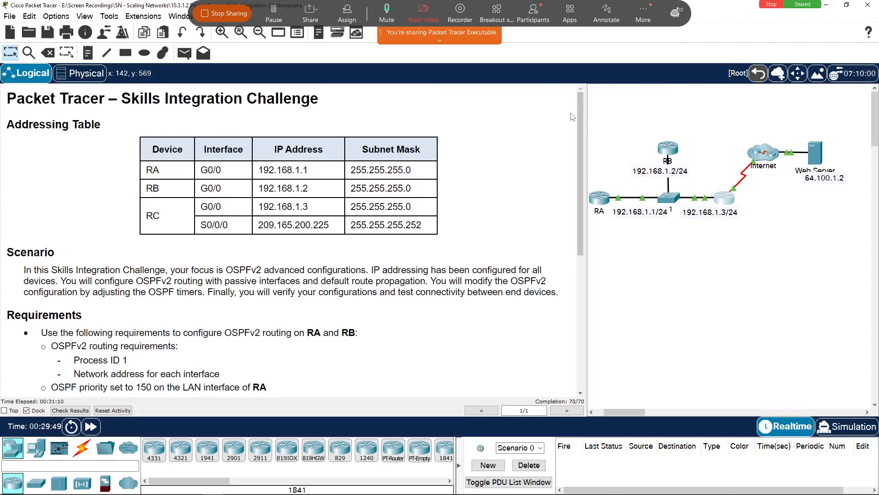
Stop sharing the screen, switch to the Webex meeting, and start a chat message to everyone
click(241, 12)
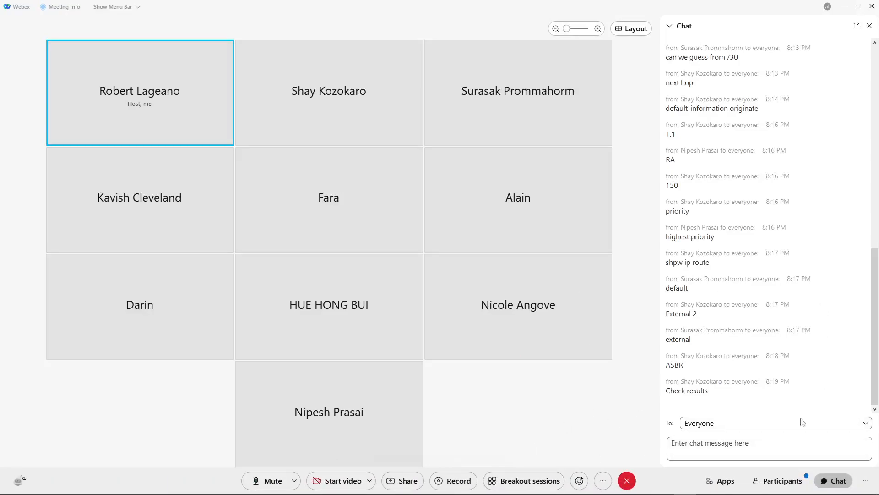
click(764, 451)
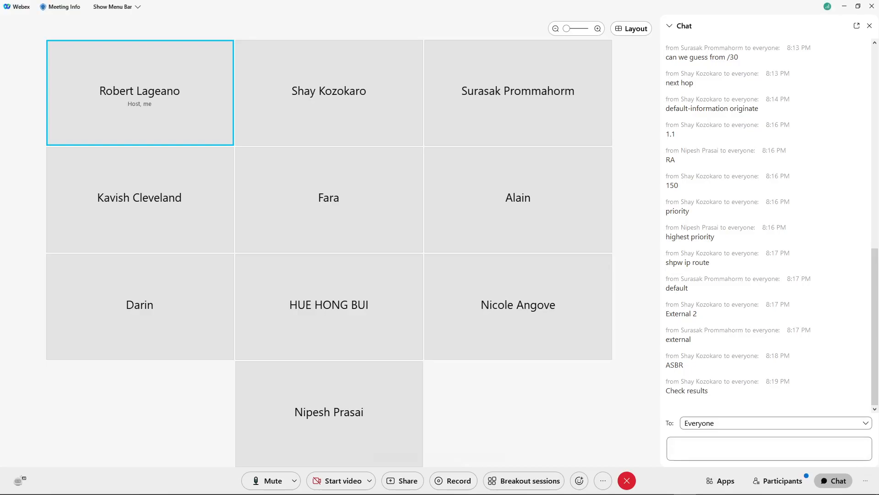